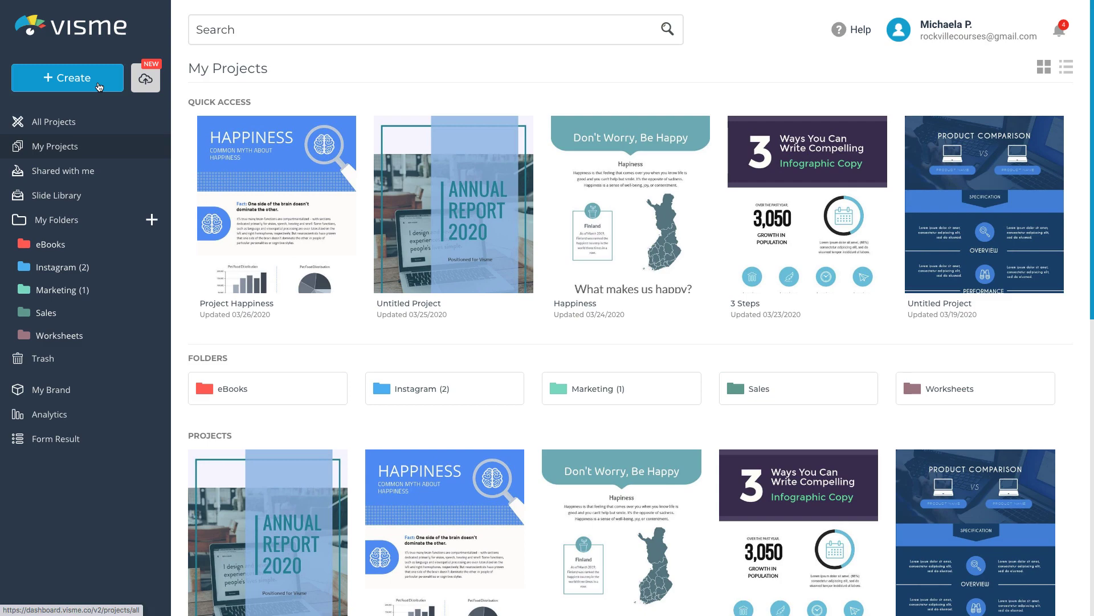
Open the Friendship Day flyer template from Printables > Flyers in the editor.
left_click(99, 87)
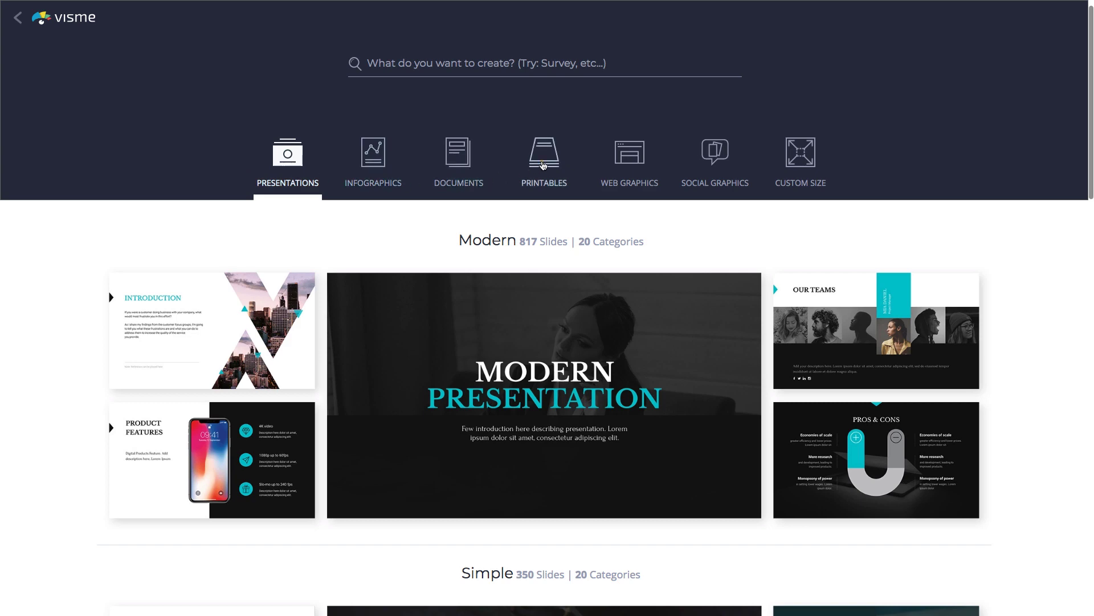
left_click(543, 166)
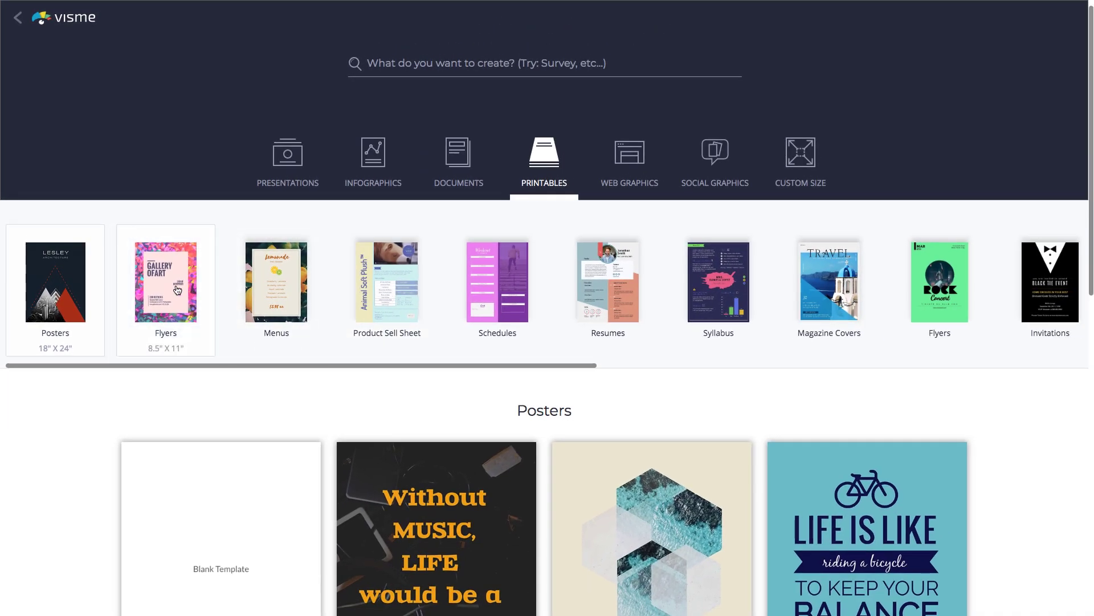
left_click(177, 289)
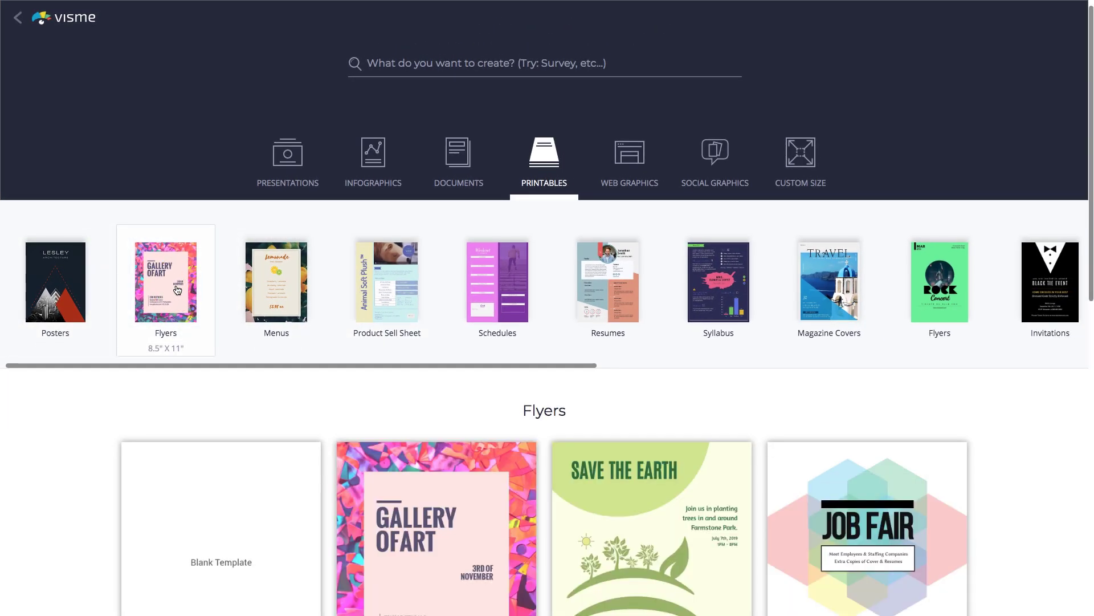
scroll(403, 399, "down", 7)
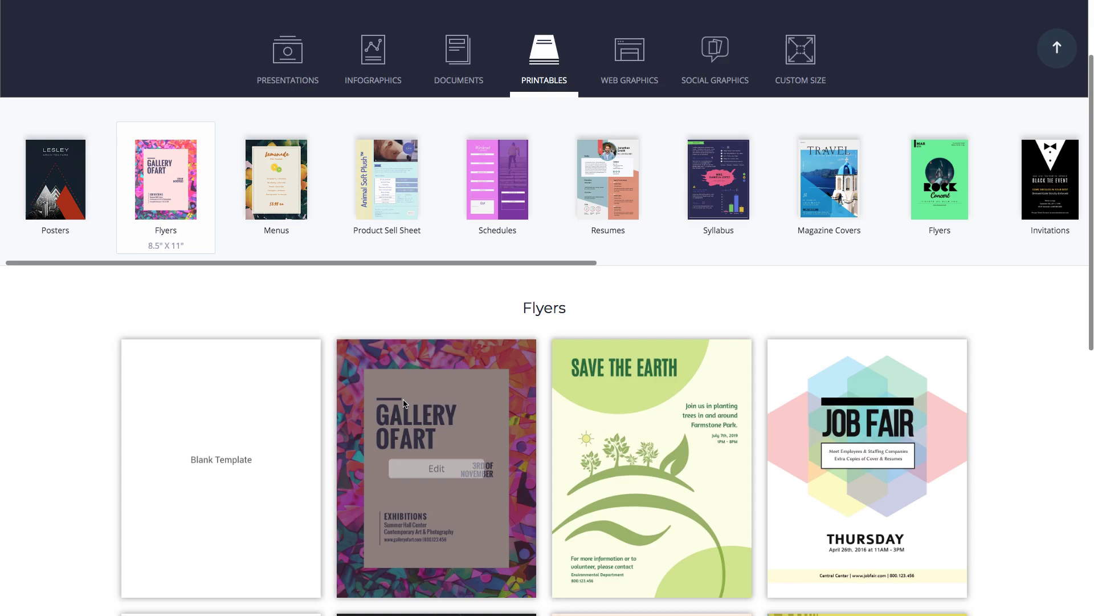
scroll(219, 152, "down", 15)
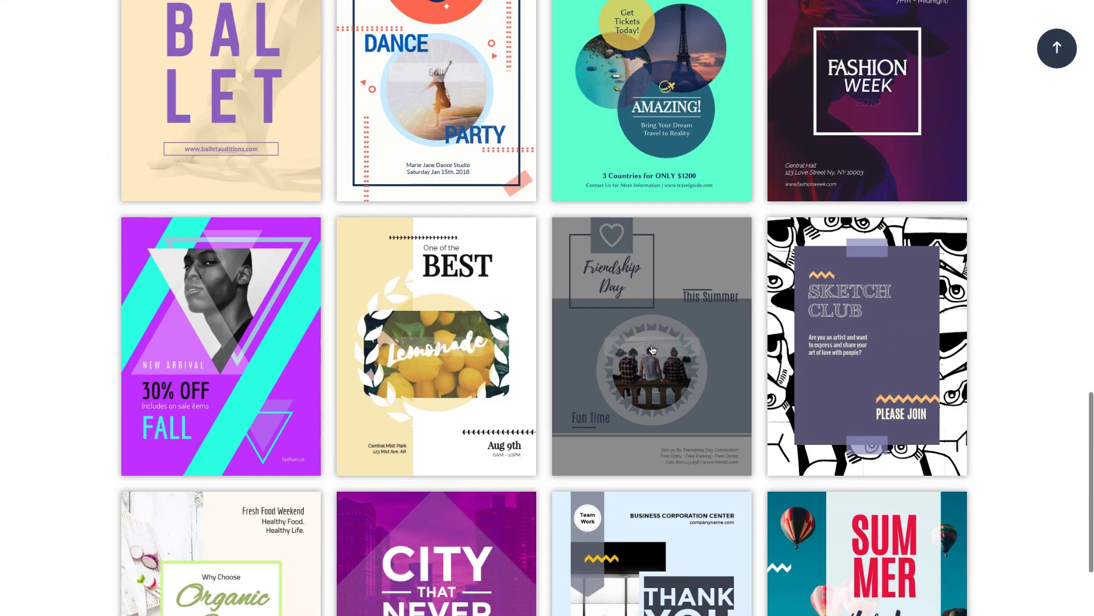
left_click(685, 354)
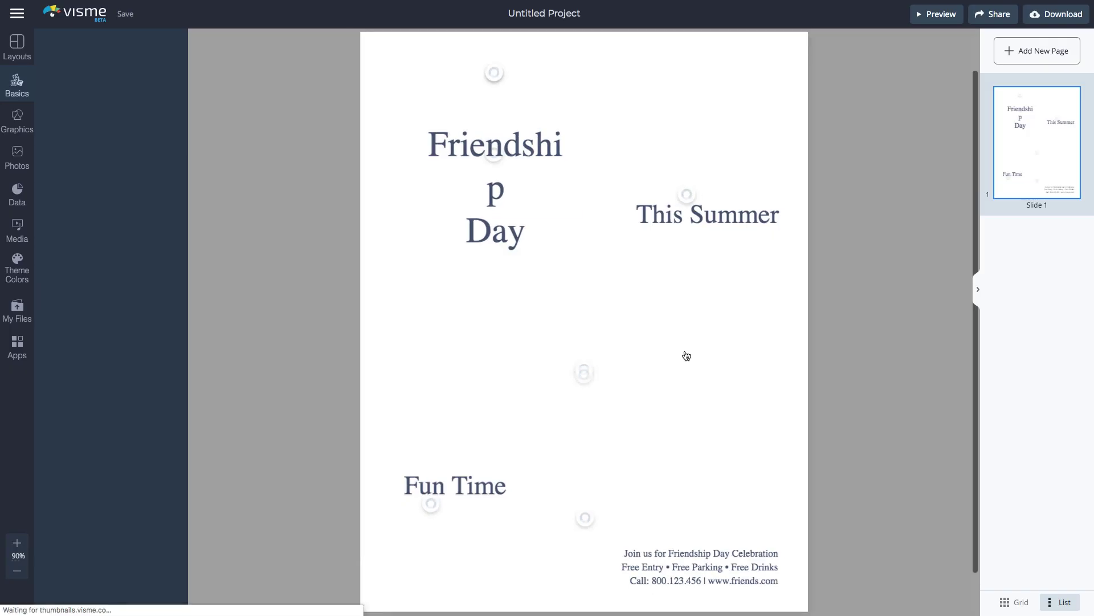
Rename the project to 'Remote Work' and zoom the page to 150%.
left_click(573, 17)
type("Remote Work")
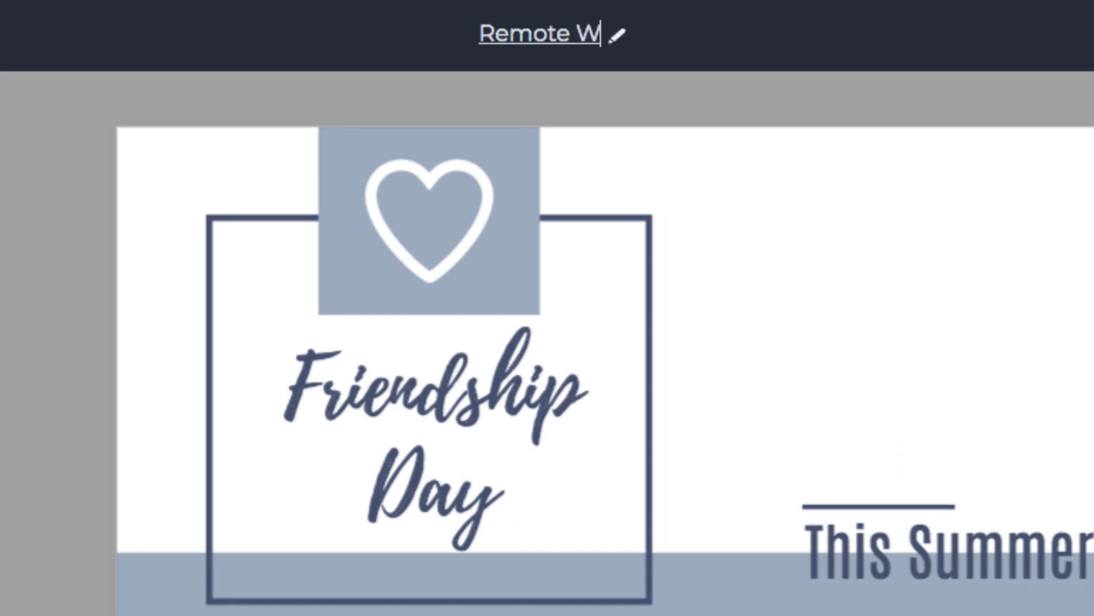
left_click(800, 154)
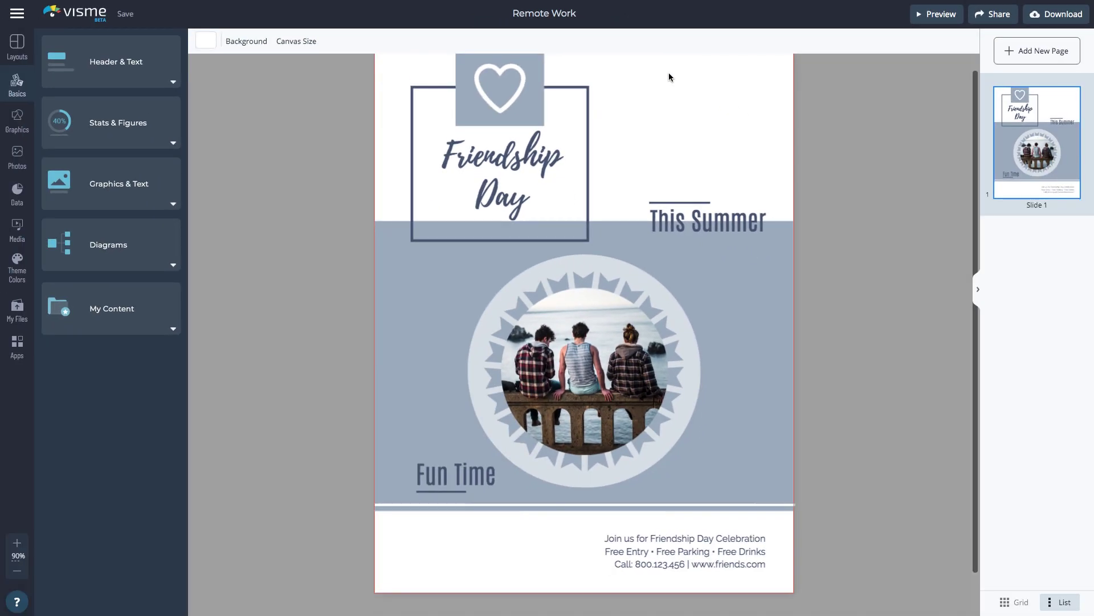
left_click(16, 542)
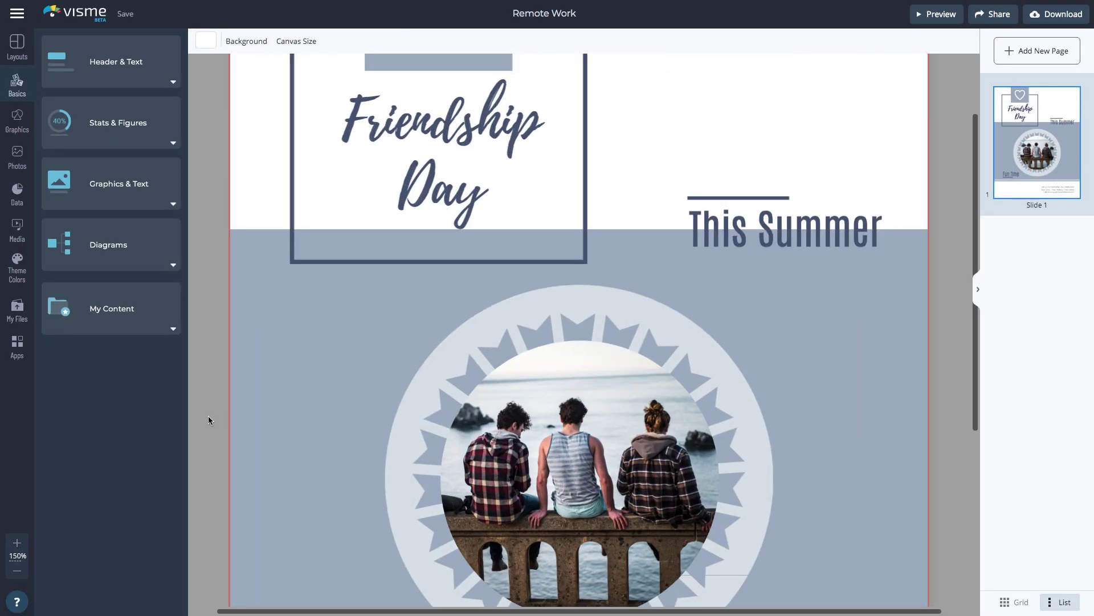
scroll(208, 421, "up", 3)
Retype the Friendship Day heading as 'Remote' and 'Work' on two lines.
left_click(492, 316)
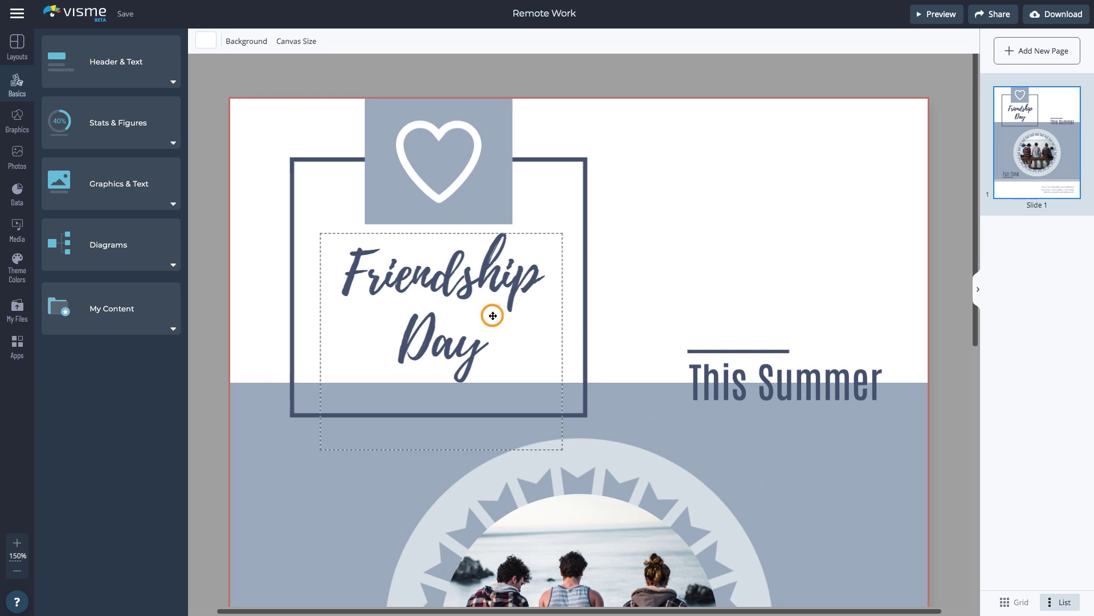
double_click(493, 315)
type("Remote")
key("Return")
type("Wo")
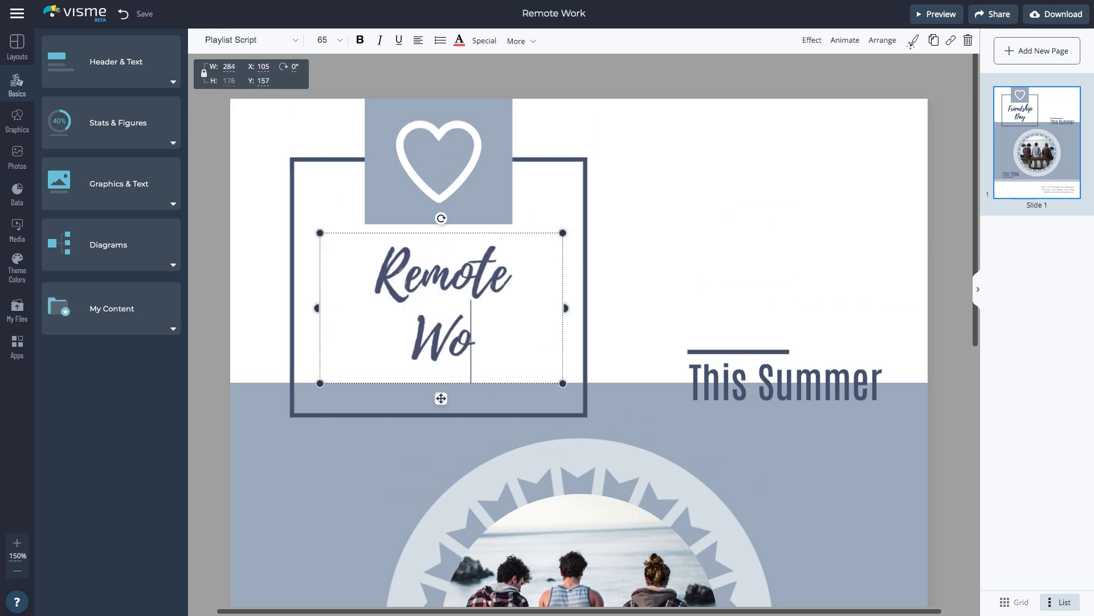
type("rk")
key("ctrl+a")
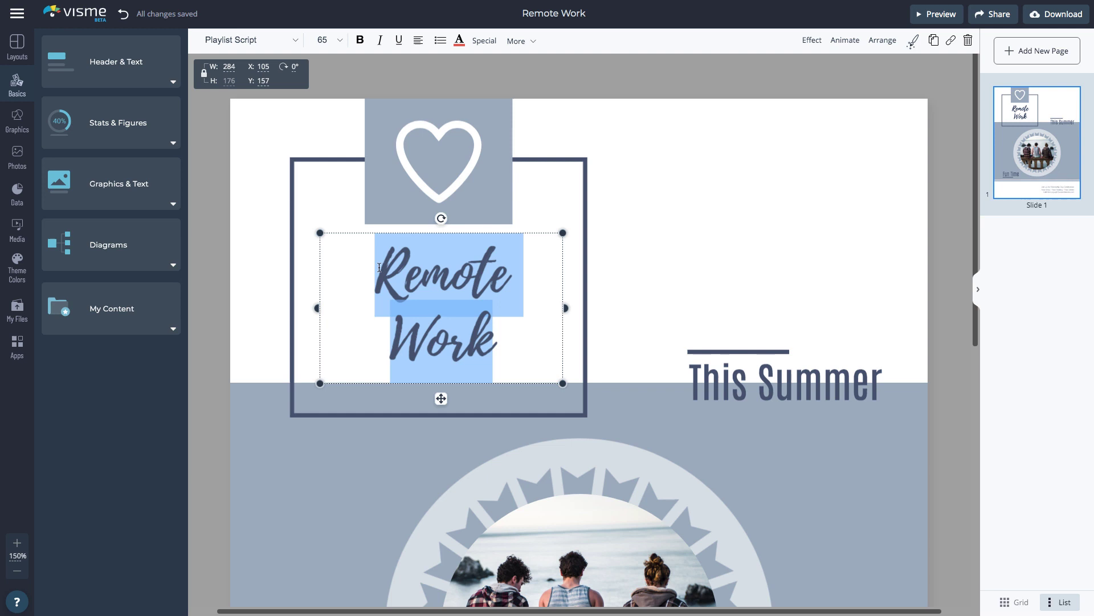
Review the heading's font, size 65 and alignment options, leaving them unchanged.
left_click(294, 40)
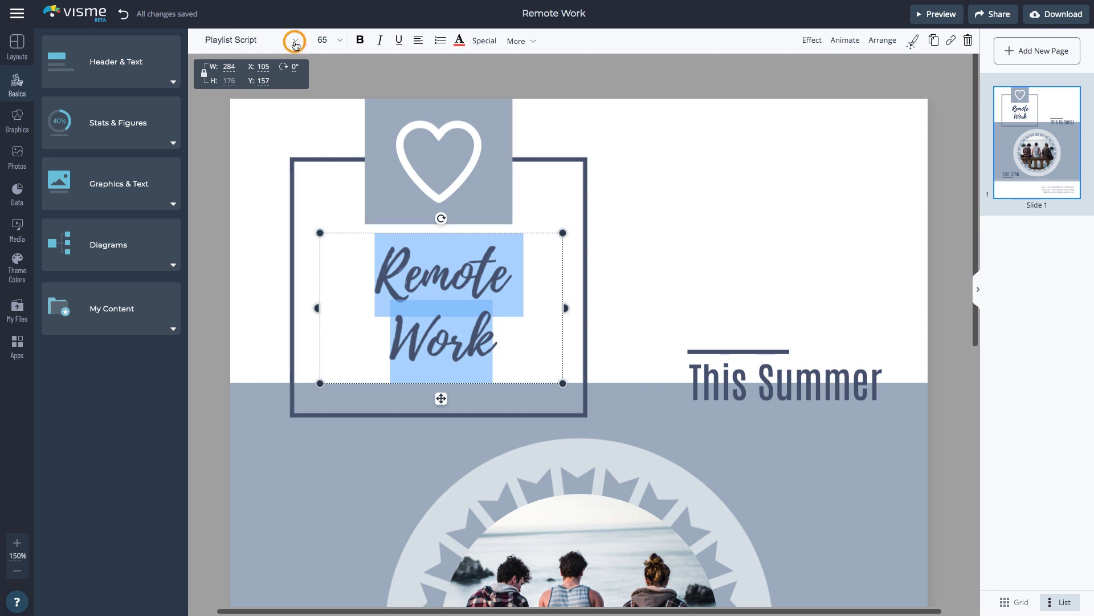
left_click(295, 41)
left_click(342, 40)
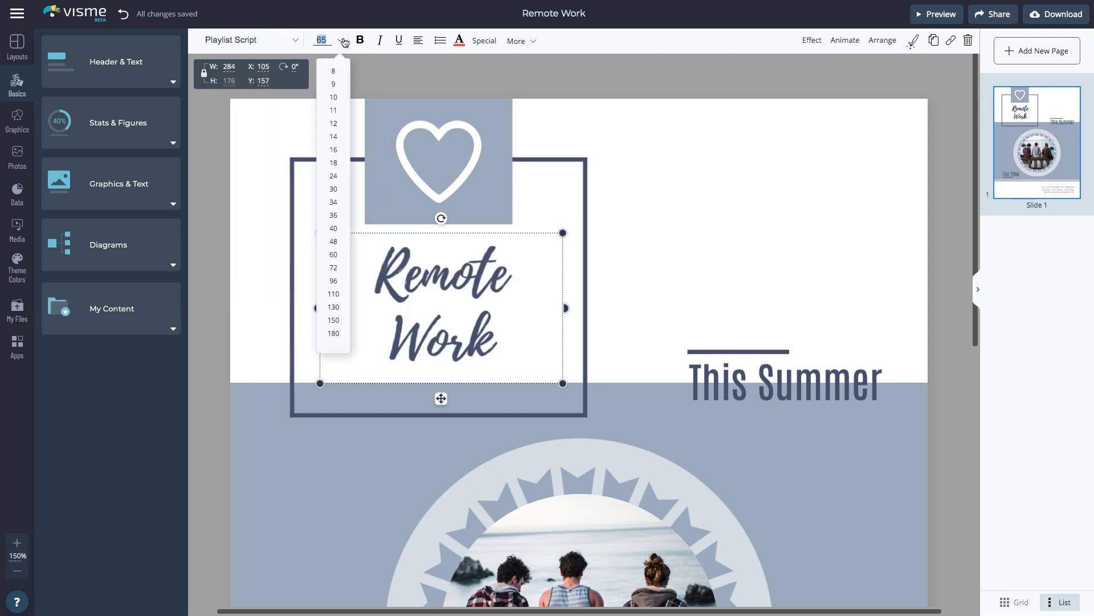
left_click(341, 41)
left_click(423, 49)
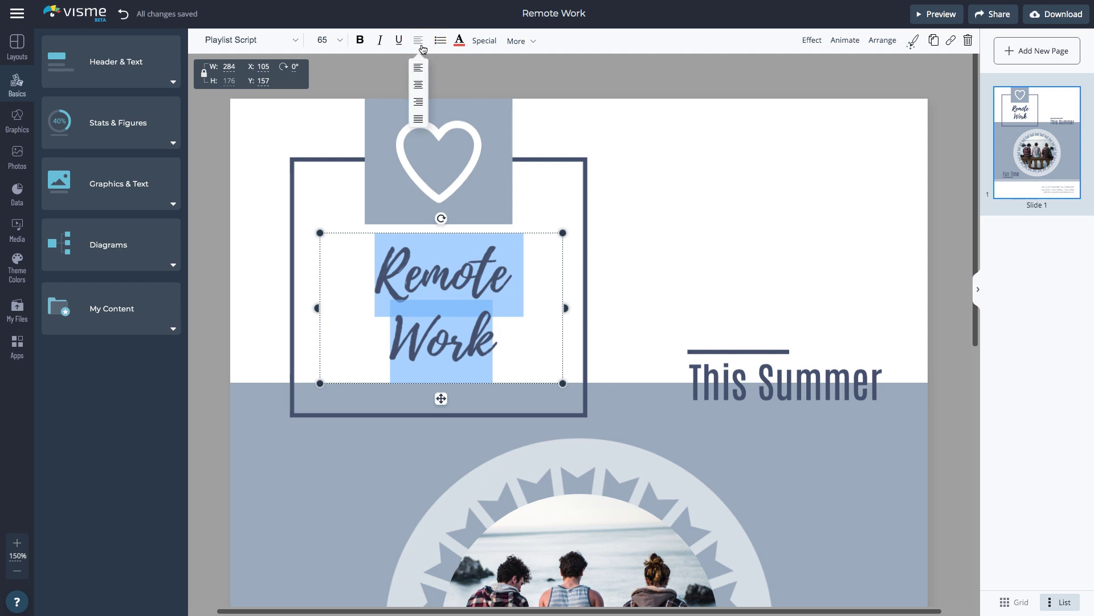
left_click(421, 49)
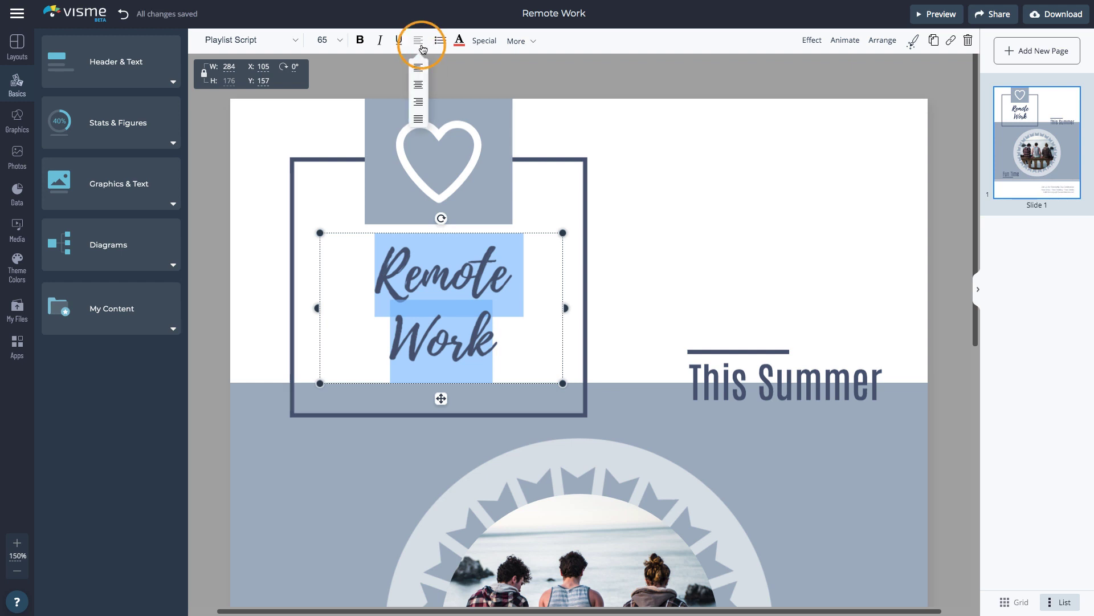
Replace the heart icon above the heading with a globe from the Business icons.
left_click(441, 133)
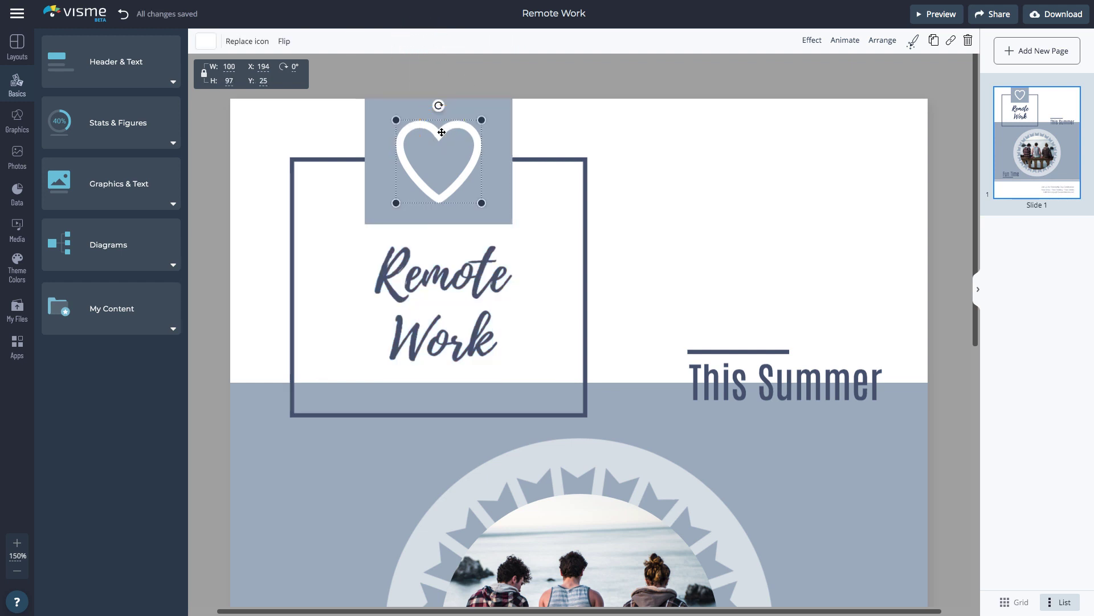
left_click(263, 46)
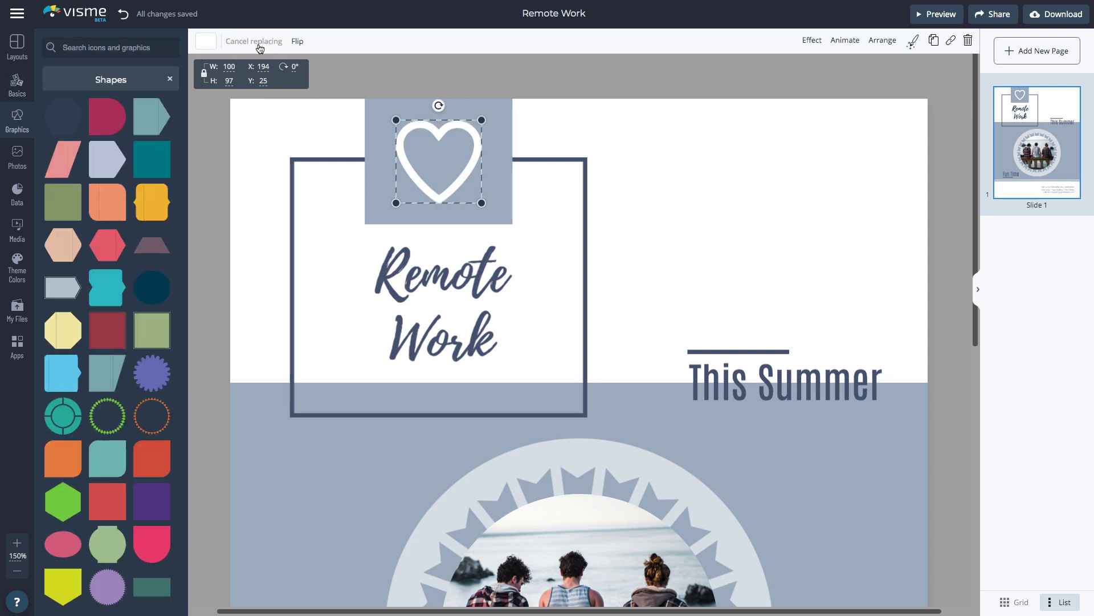
left_click(170, 79)
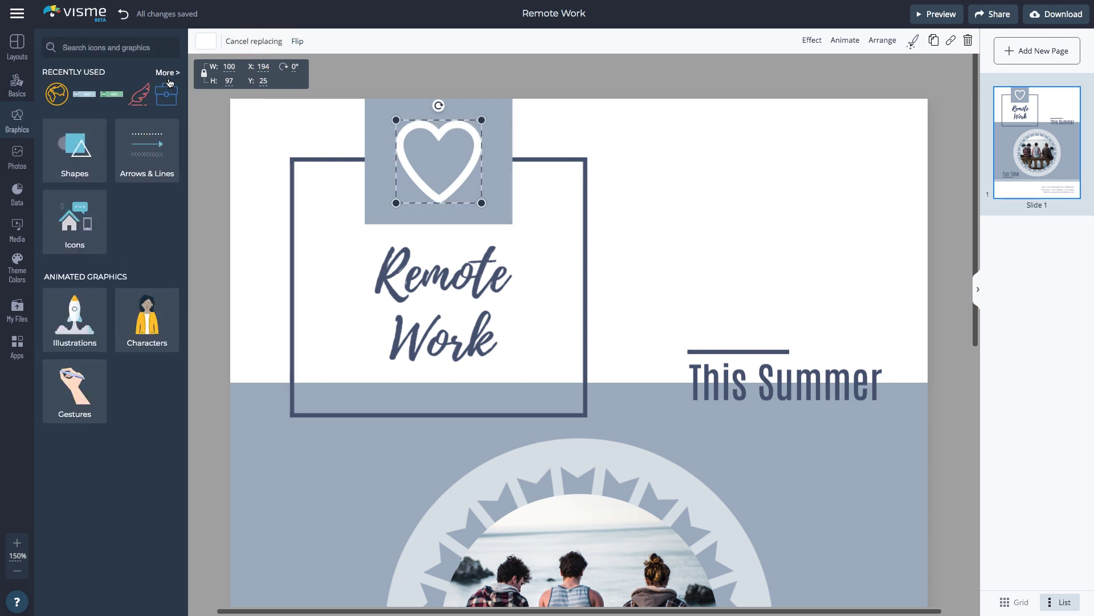
left_click(67, 221)
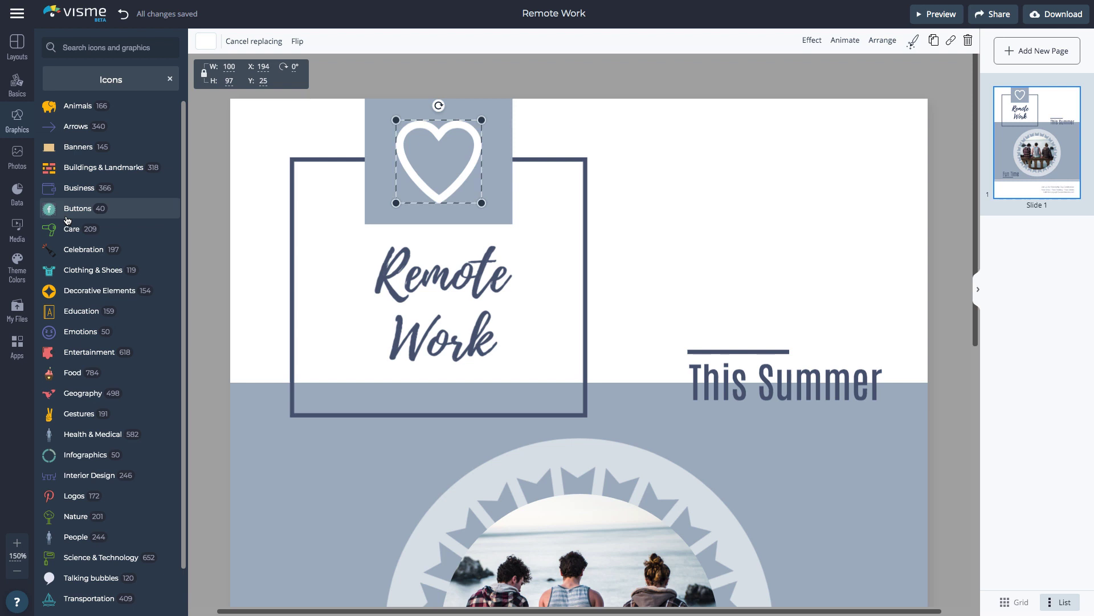
left_click(72, 191)
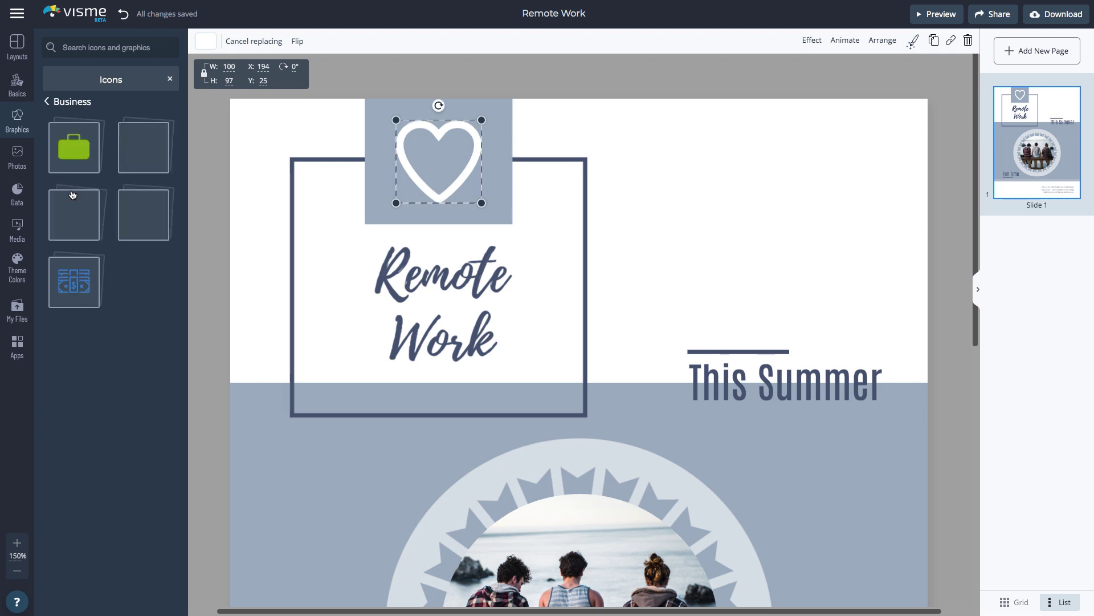
left_click(73, 283)
scroll(73, 283, "down", 6)
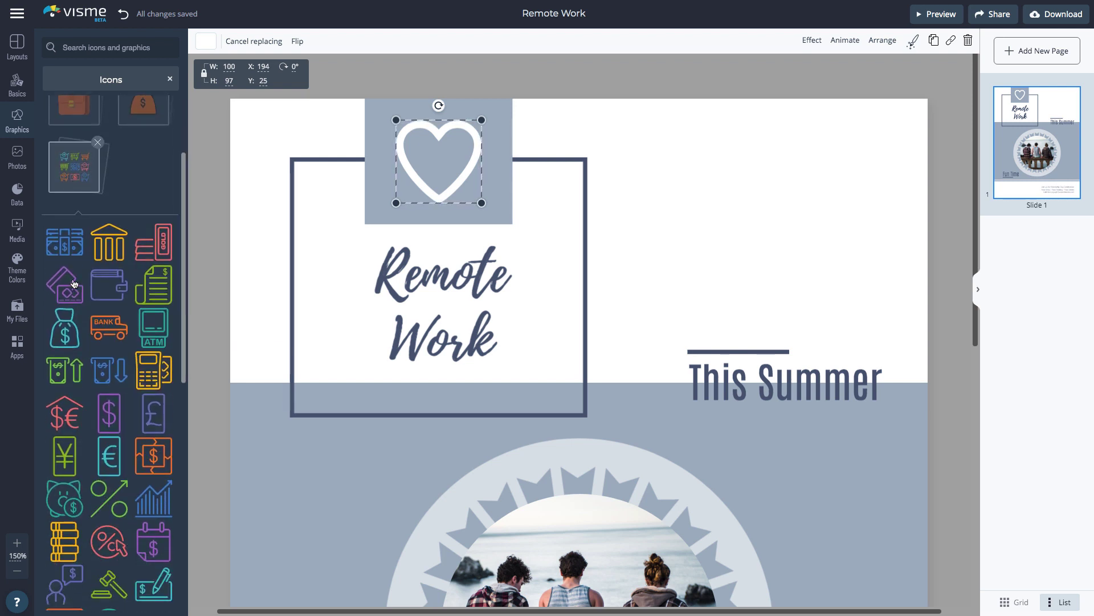
scroll(74, 283, "down", 3)
left_click(111, 323)
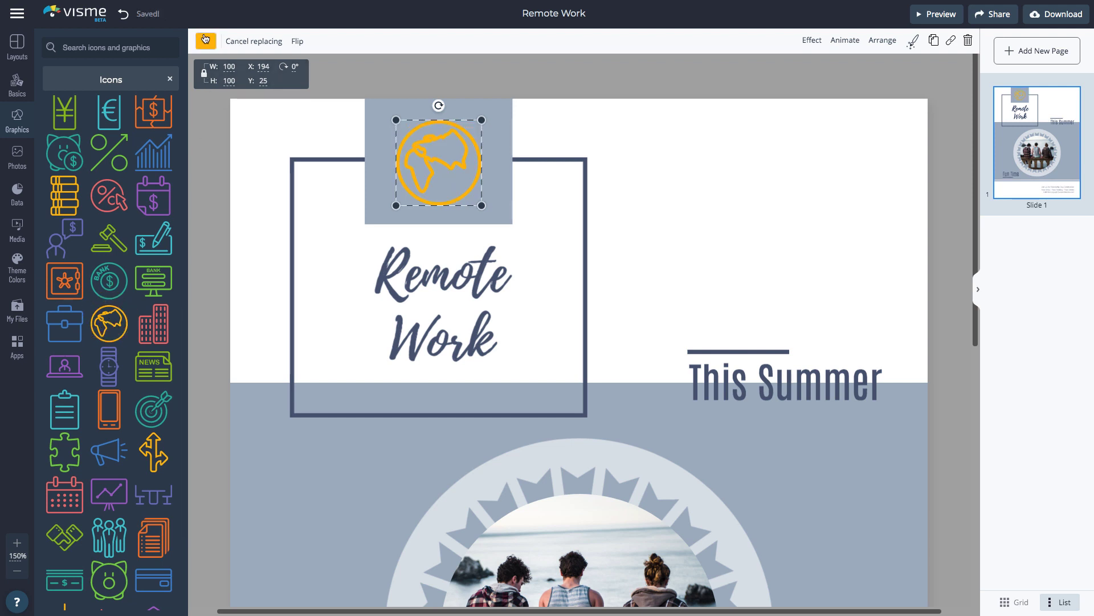
Colour the globe icon white and select the title frame to close the palette.
left_click(206, 40)
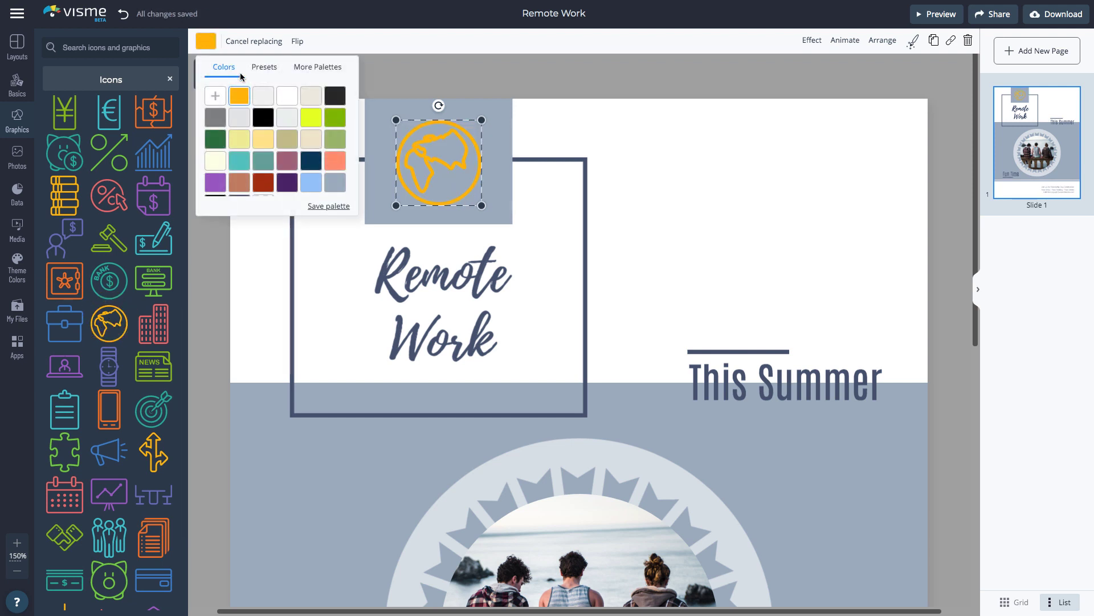
left_click(286, 95)
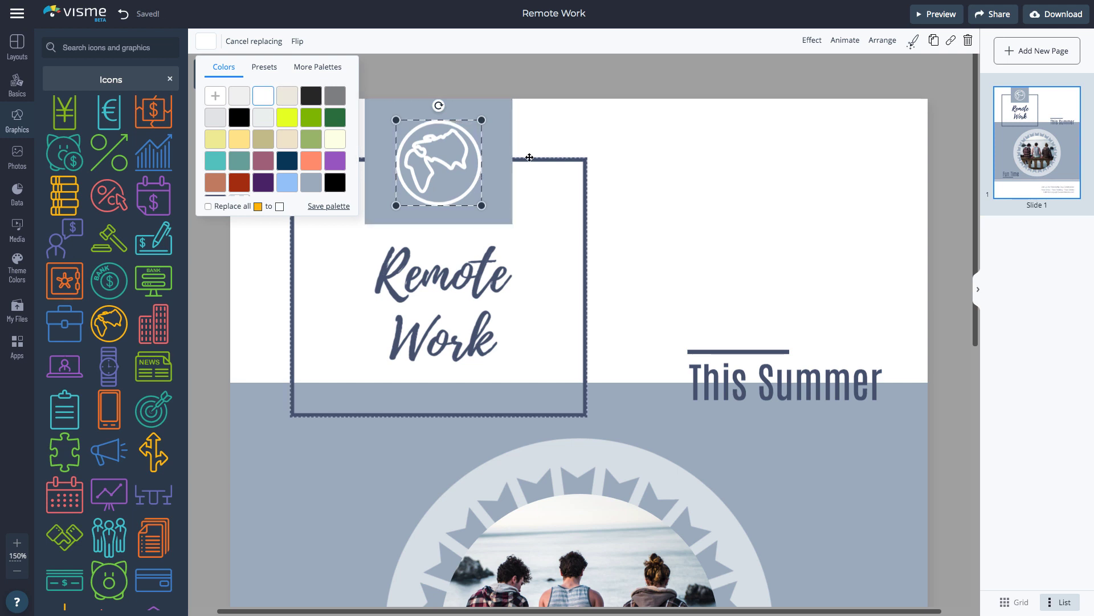
left_click(562, 159)
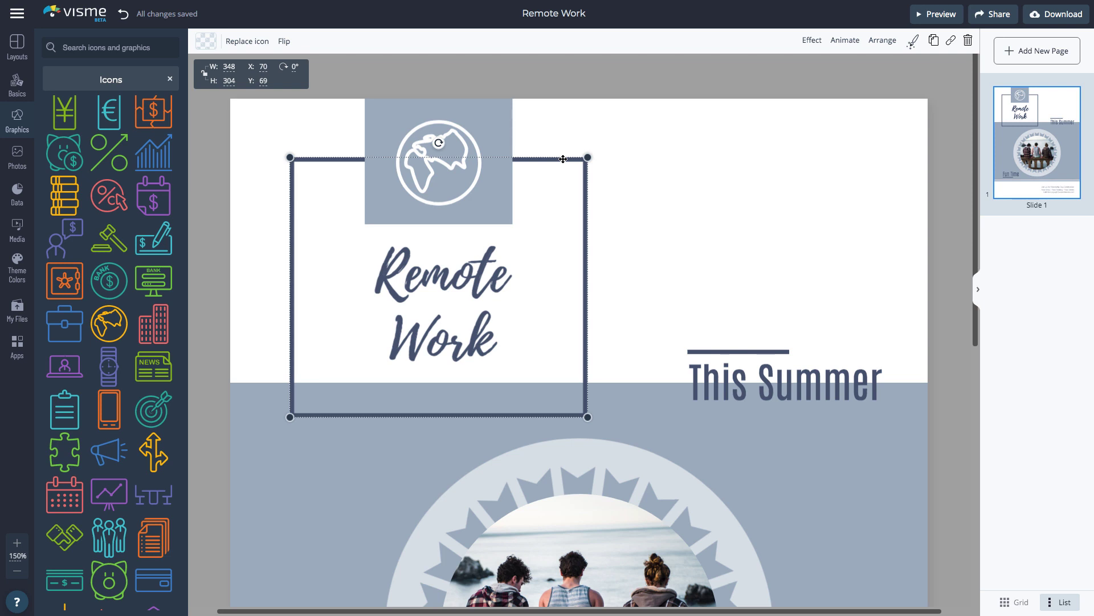
Swap the circular photo of three friends for the laptop-on-desk photo from Photos.
scroll(563, 159, "down", 5)
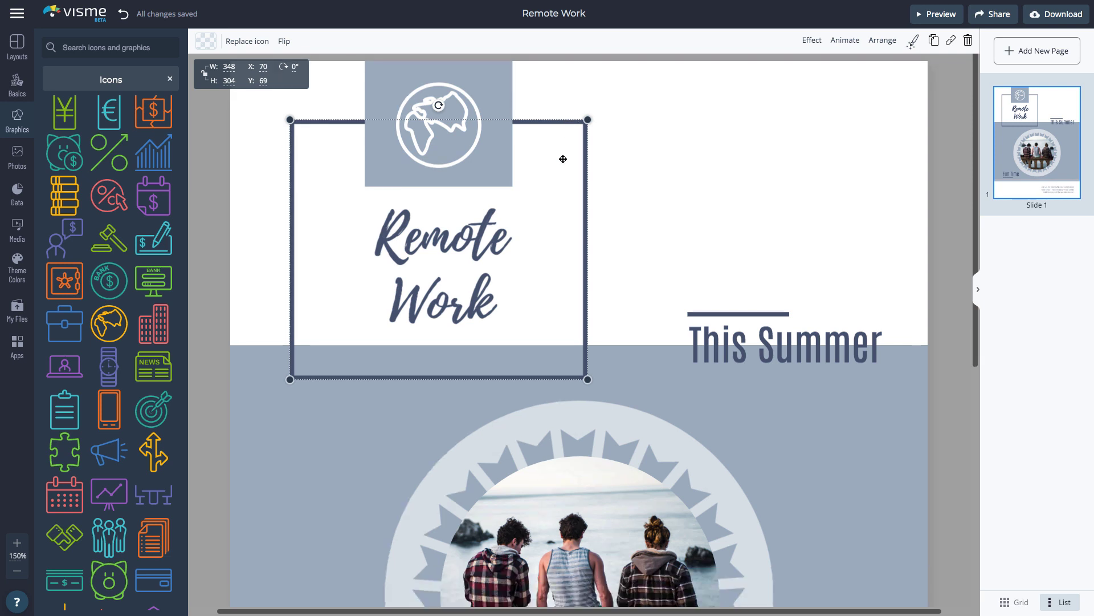
left_click(591, 255)
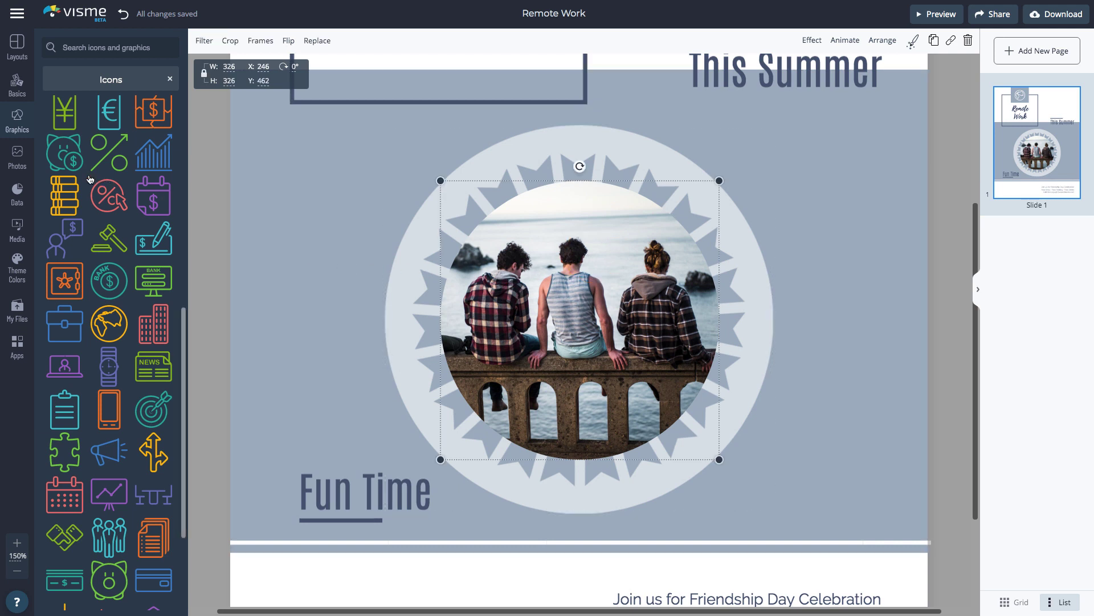
left_click(19, 155)
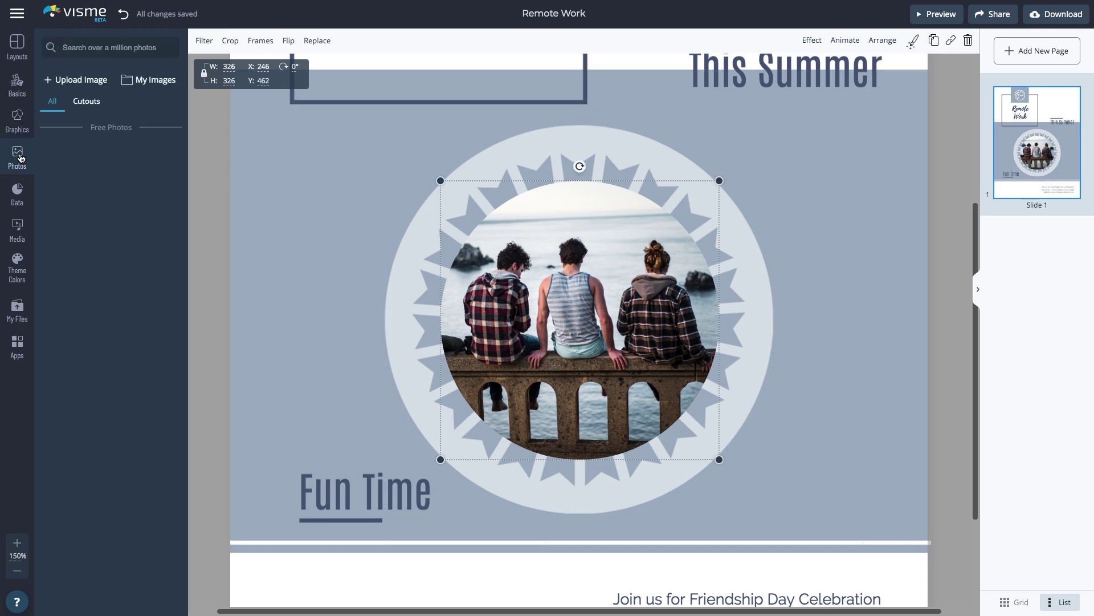
mouse_move(60, 258)
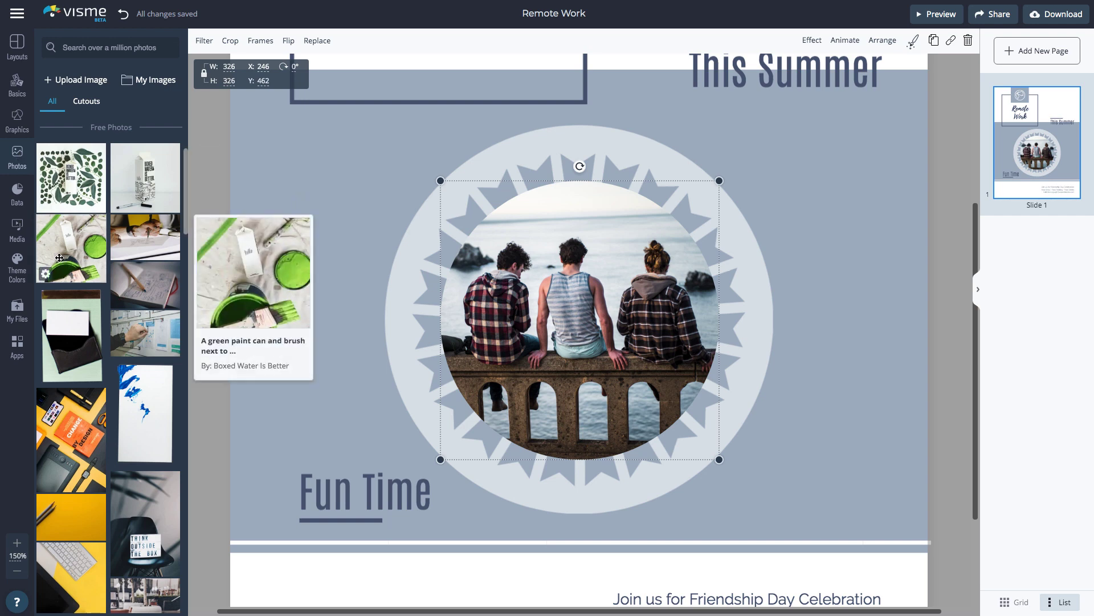
scroll(60, 259, "down", 7)
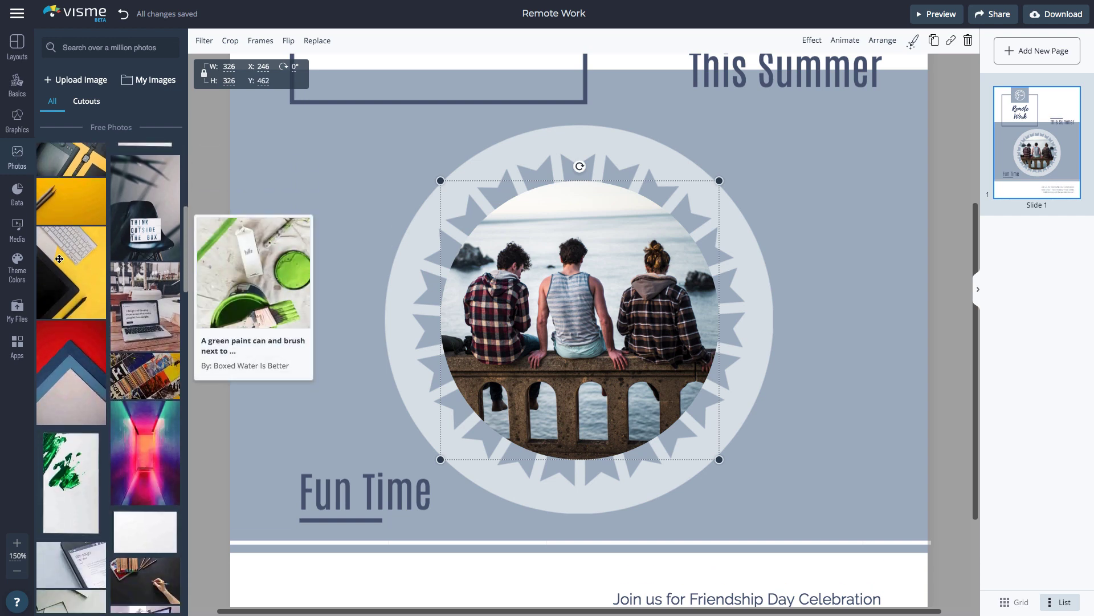
scroll(59, 258, "down", 5)
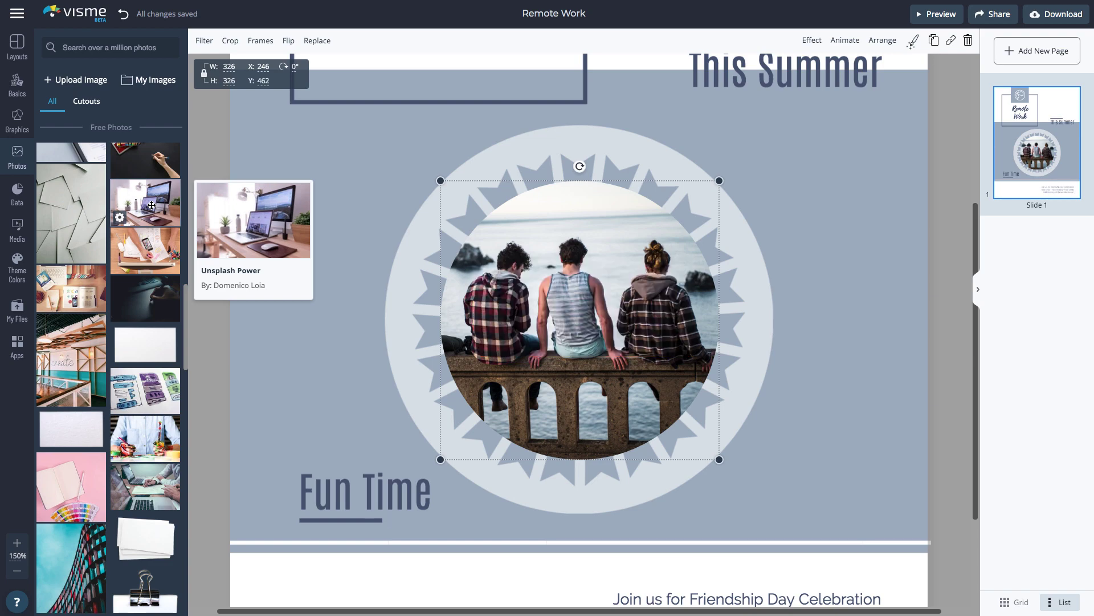
left_click(151, 206)
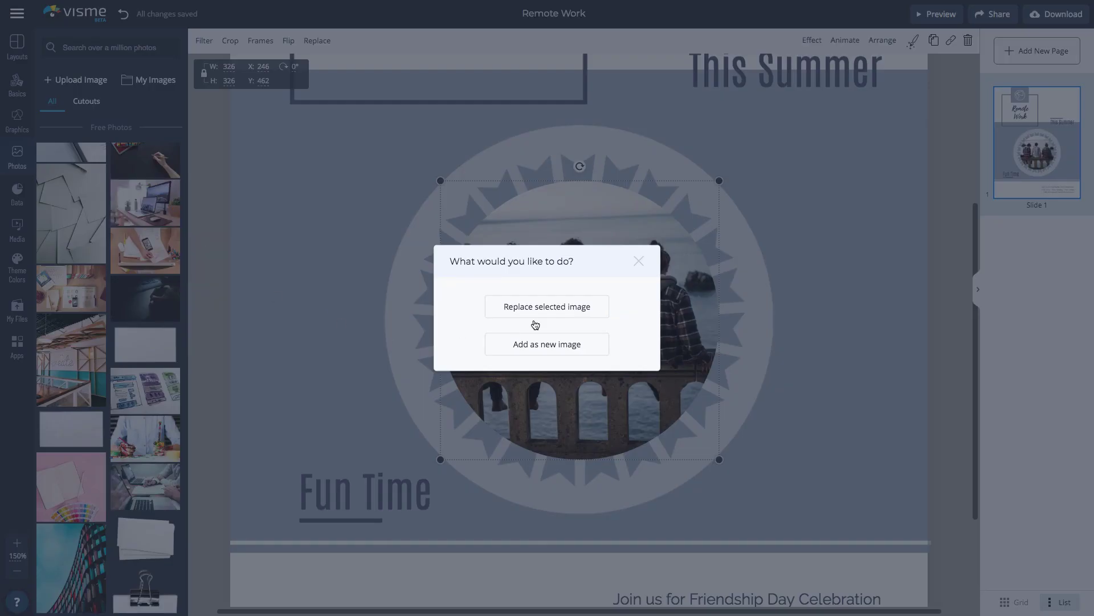
left_click(558, 310)
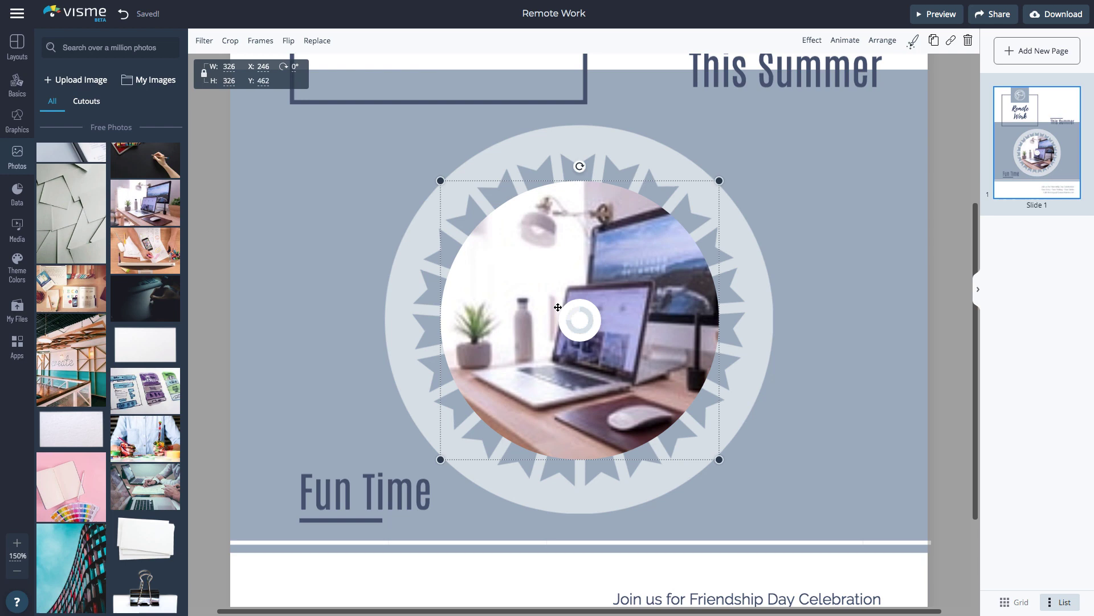
Apply the Earlybird filter to the laptop photo with 24% colour overlay and brightness -2.
left_click(203, 41)
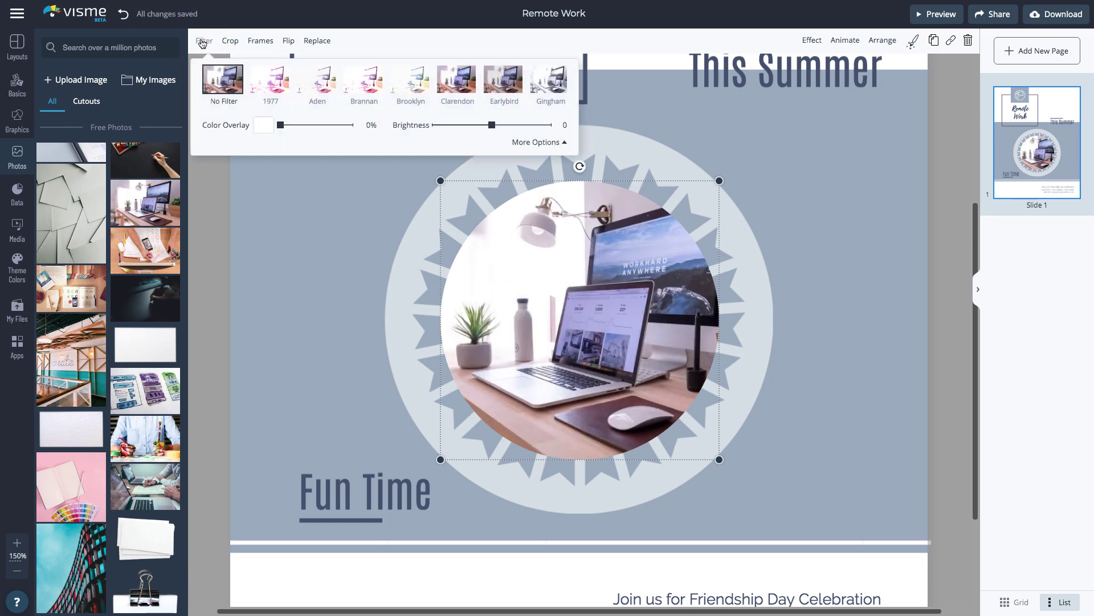
left_click(502, 83)
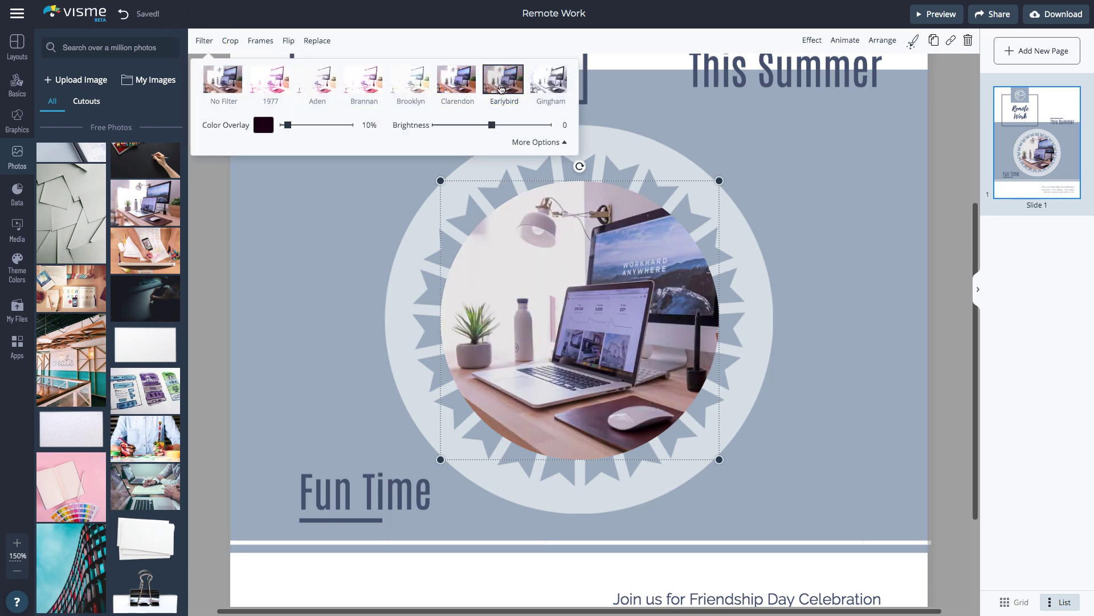
left_click_drag(296, 130, 298, 130)
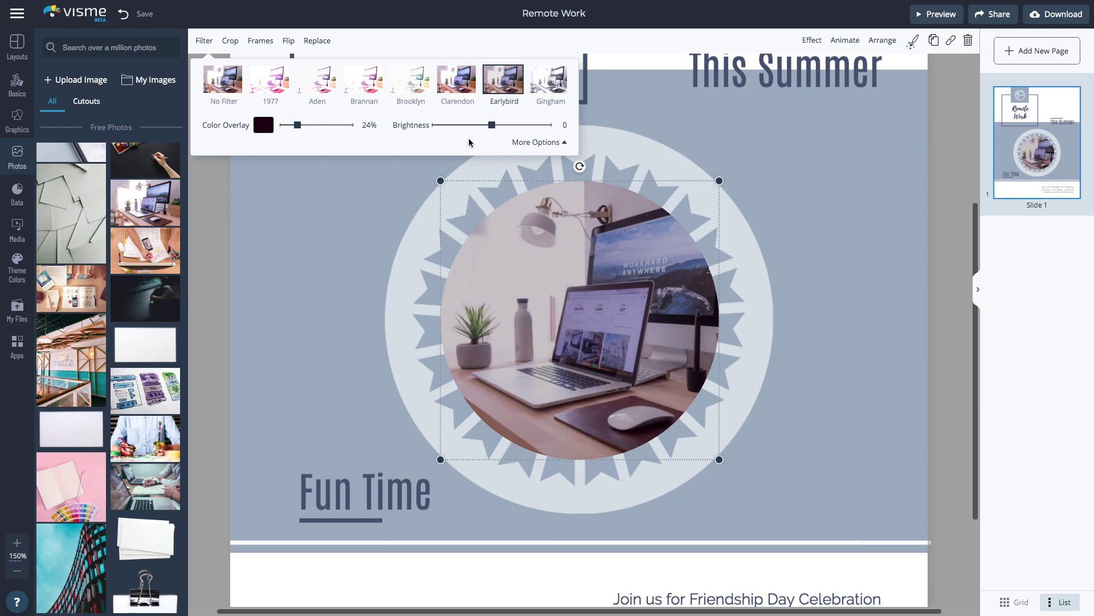
left_click(494, 129)
left_click_drag(494, 128, 492, 130)
left_click(855, 122)
scroll(855, 122, "up", 5)
Drop the dark stylus-on-tablet photo onto the slide as its background and select it.
mouse_move(142, 297)
left_click_drag(143, 297, 358, 255)
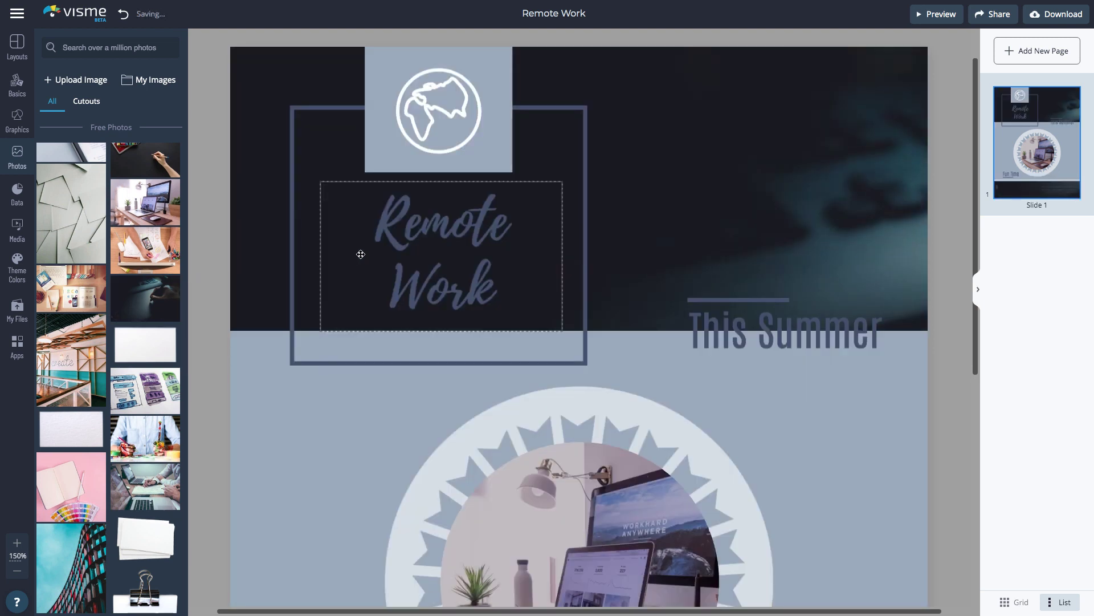
left_click(746, 172)
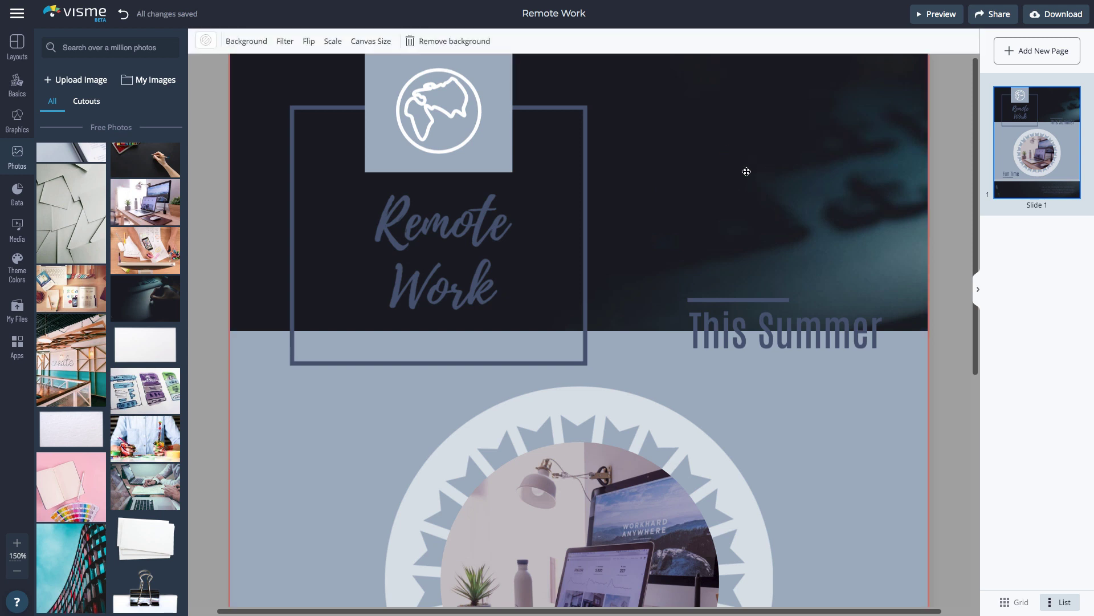
Remove the photo background and place a countdown timer widget at the slide's upper right.
left_click(474, 43)
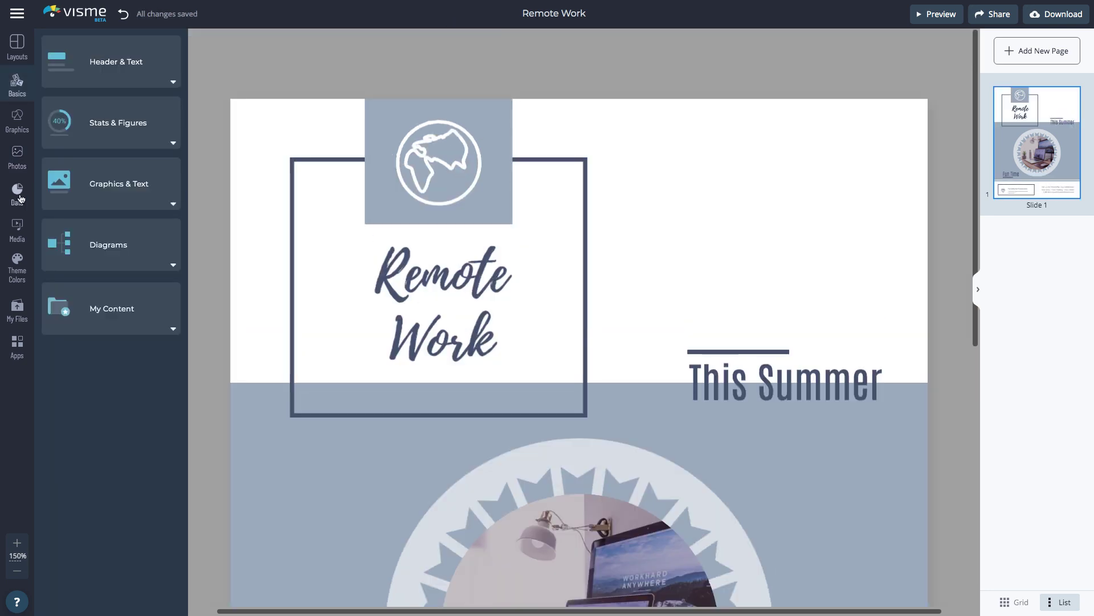
left_click(18, 194)
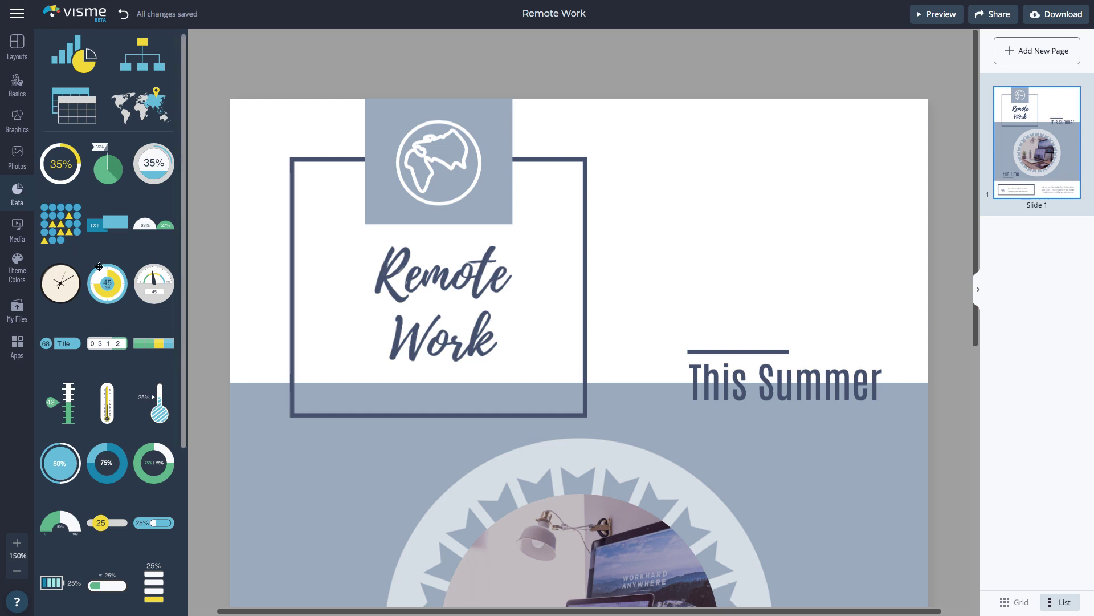
left_click_drag(110, 277, 795, 197)
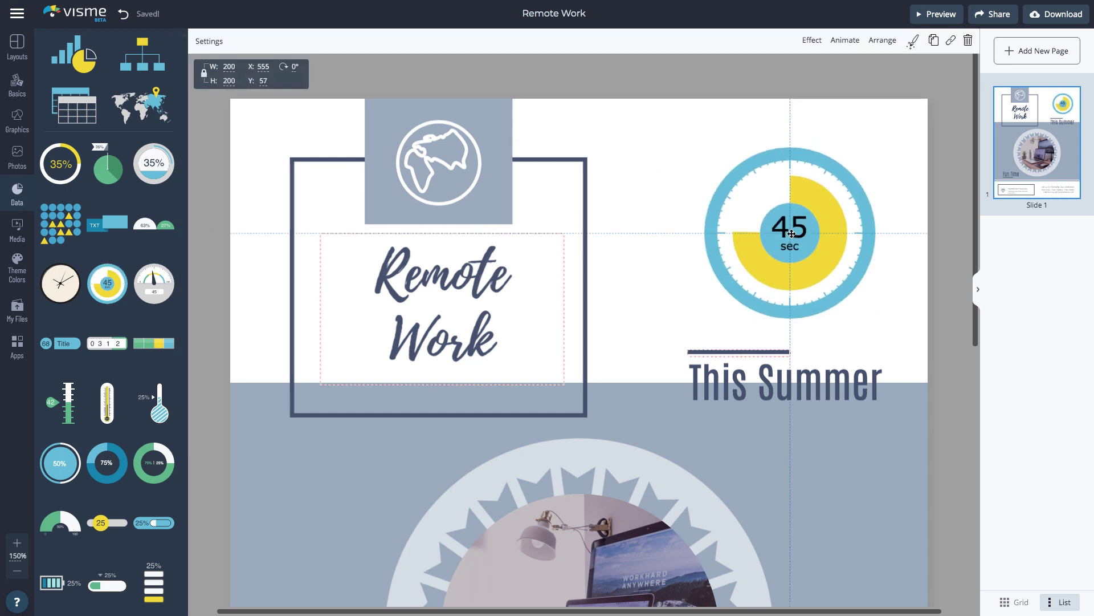
Set the timer format to Minutes, raise its time, and colour it grey-blue and navy.
left_click(210, 41)
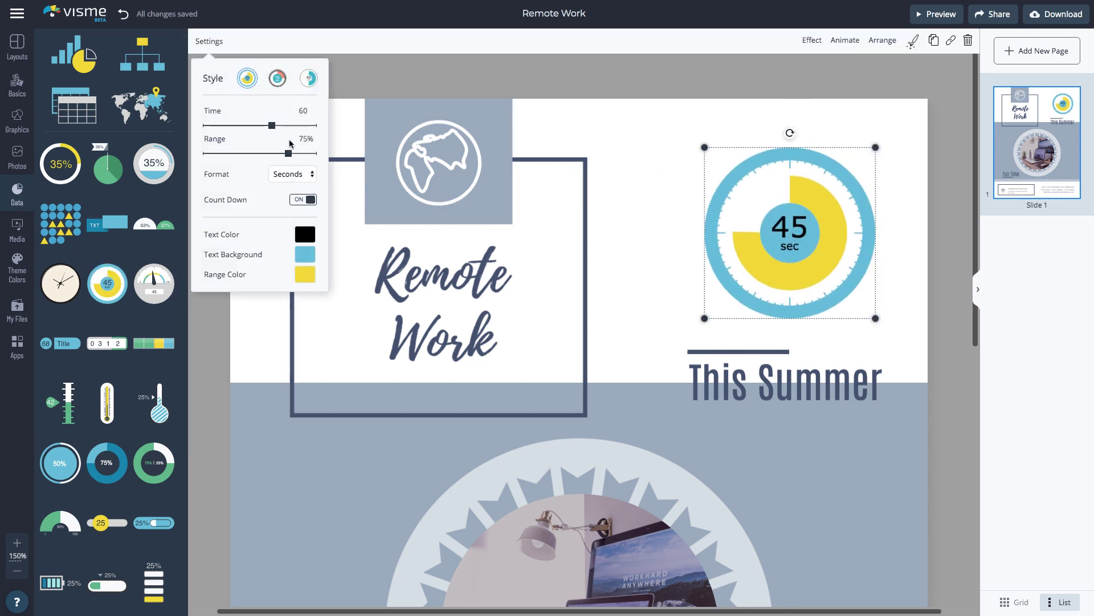
left_click(292, 174)
left_click(290, 184)
left_click_drag(272, 125, 295, 130)
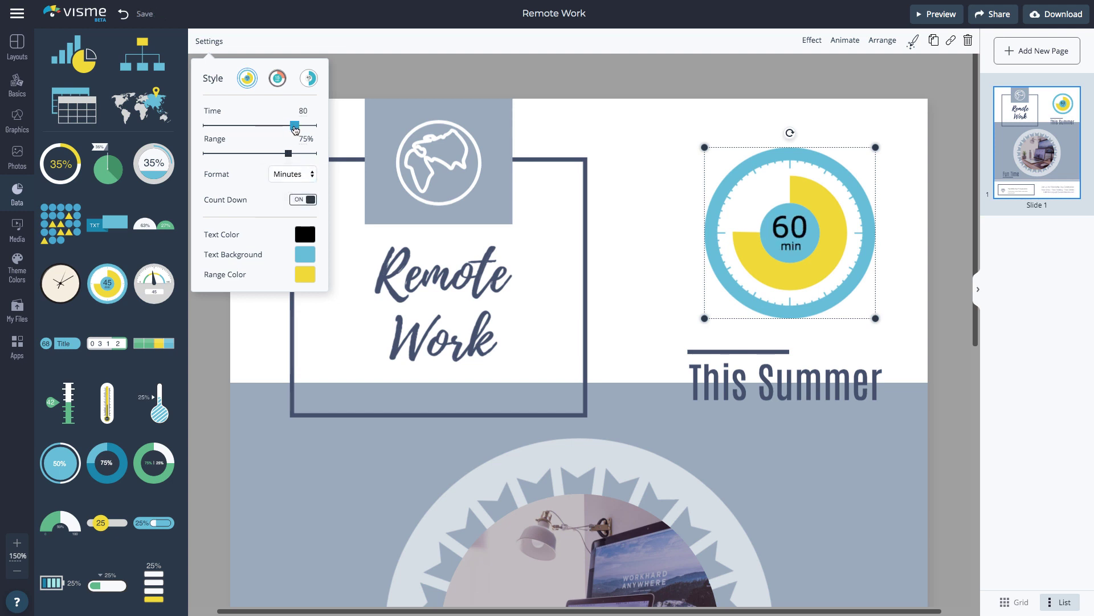
left_click(305, 254)
scroll(386, 384, "down", 1)
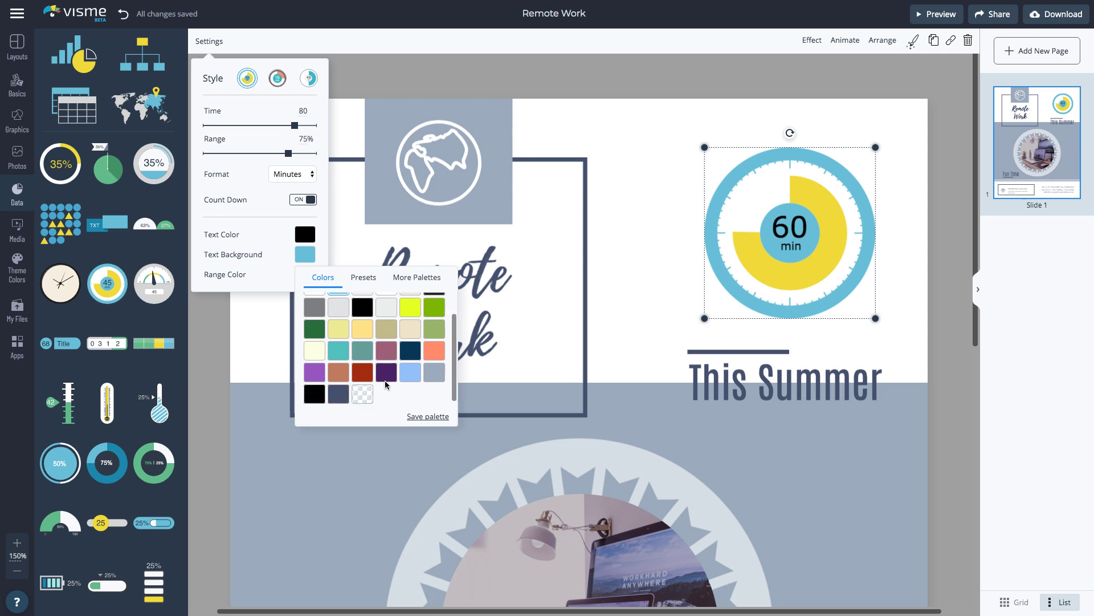
left_click(433, 372)
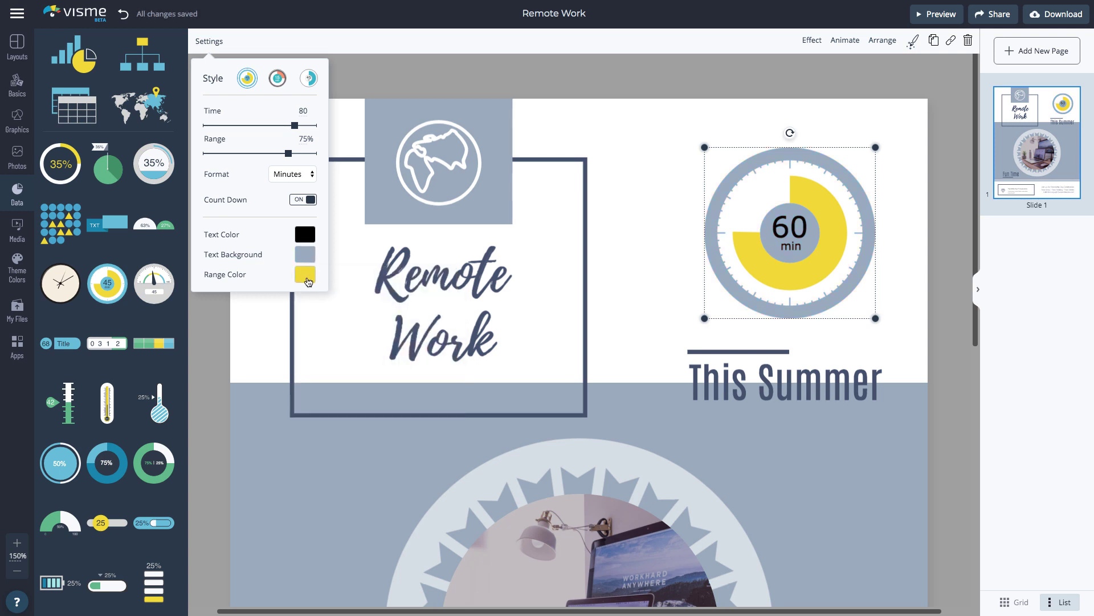
left_click(308, 275)
scroll(374, 371, "down", 2)
left_click(314, 413)
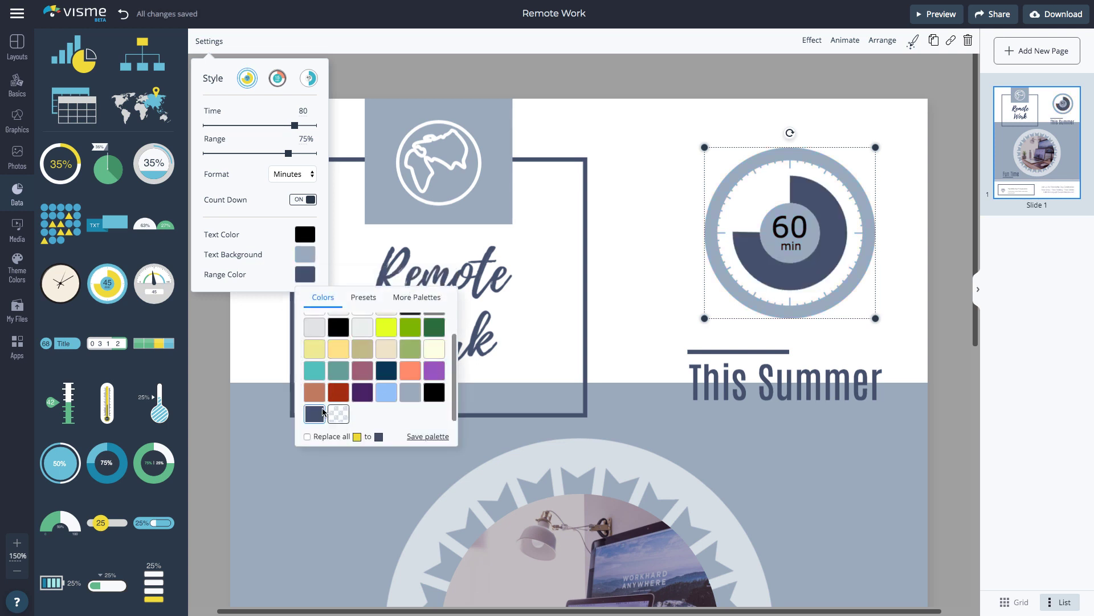
left_click(219, 371)
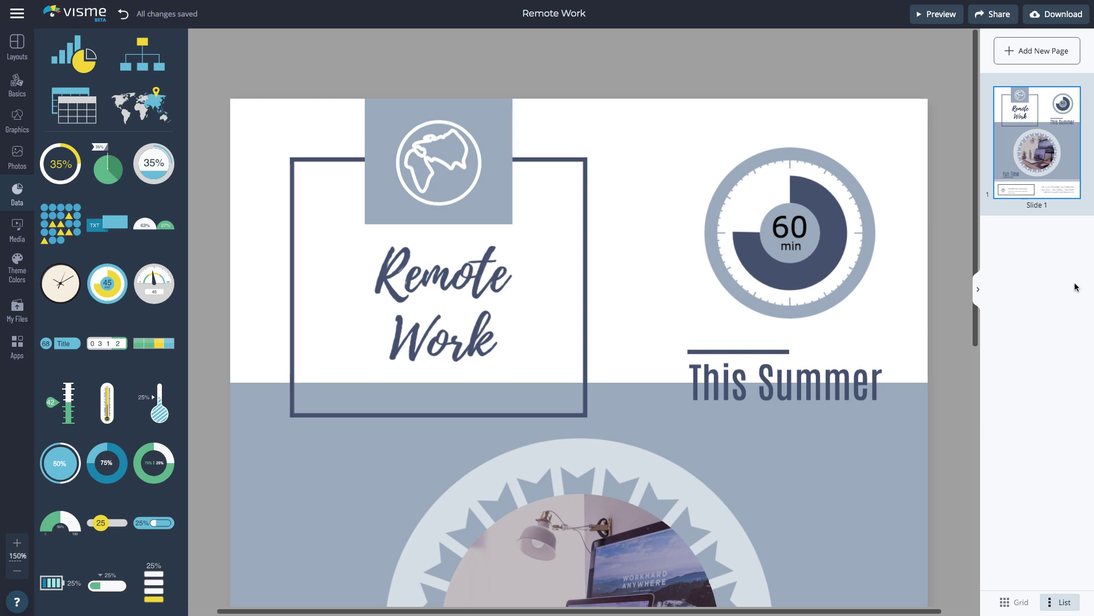
Add a blank second slide and apply the Breathe layout to it.
left_click(1023, 62)
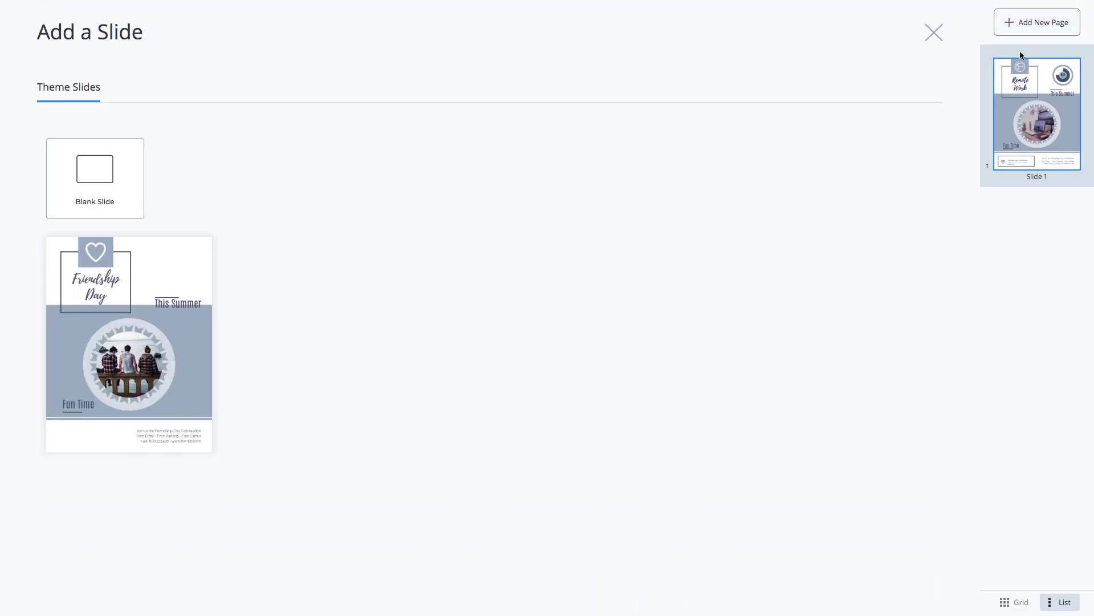
left_click(114, 215)
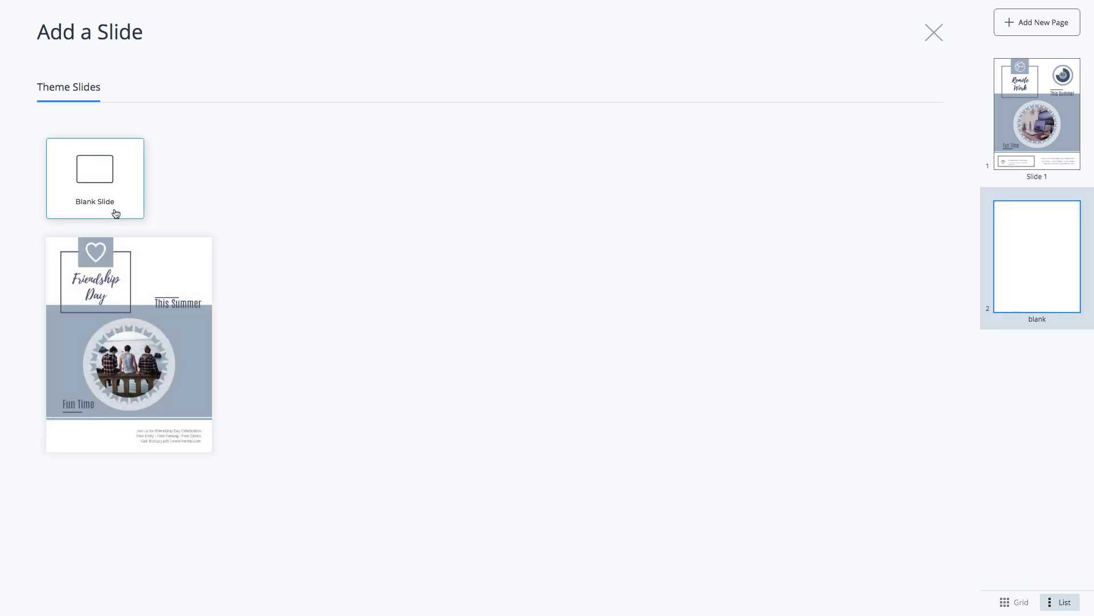
left_click(935, 35)
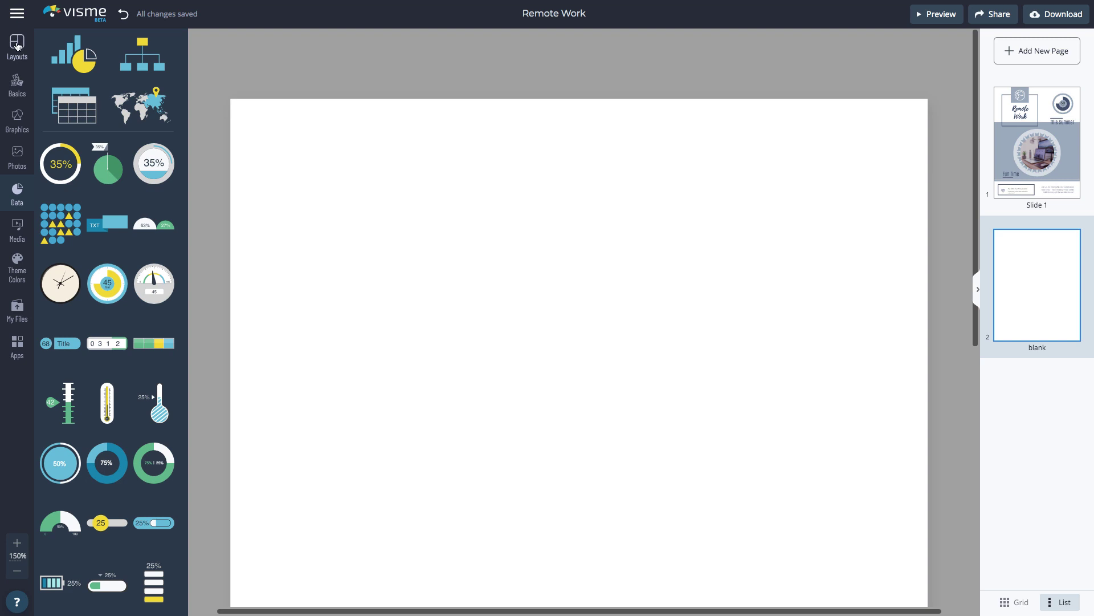
left_click(17, 46)
scroll(105, 211, "down", 7)
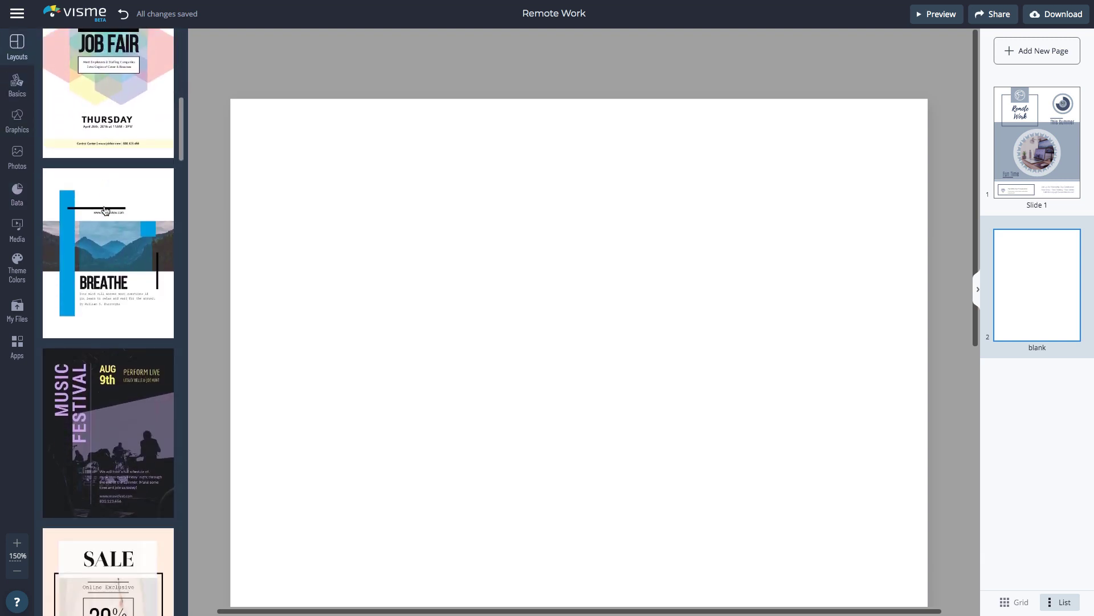
left_click(105, 211)
left_click(1001, 95)
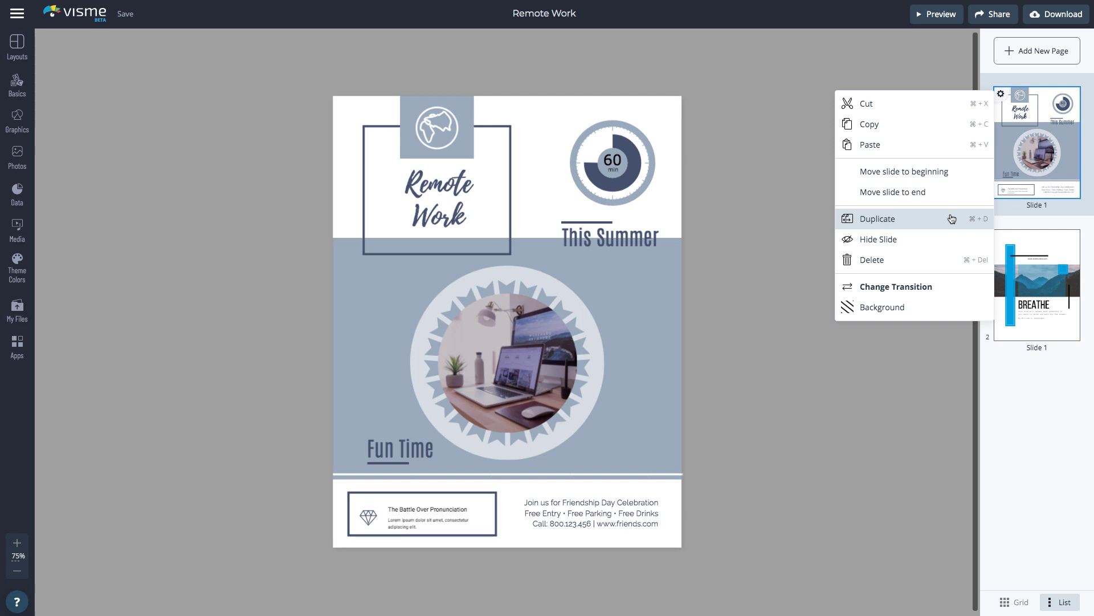
Place The Battle Over Pronunciation block from Basics > Graphics & Text on the page.
left_click(17, 86)
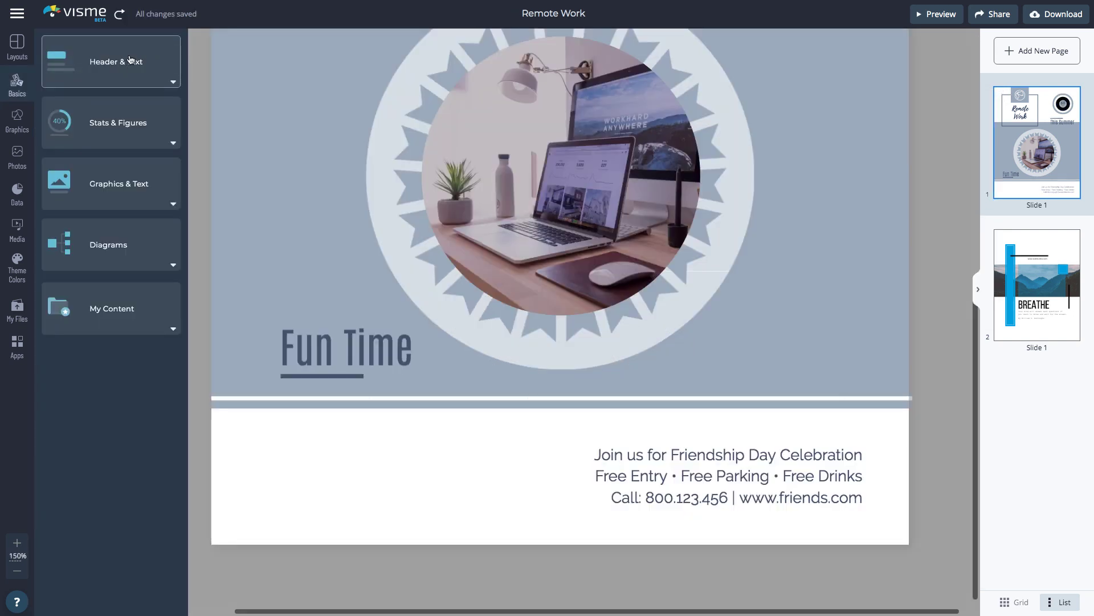
left_click(130, 59)
scroll(125, 118, "down", 6)
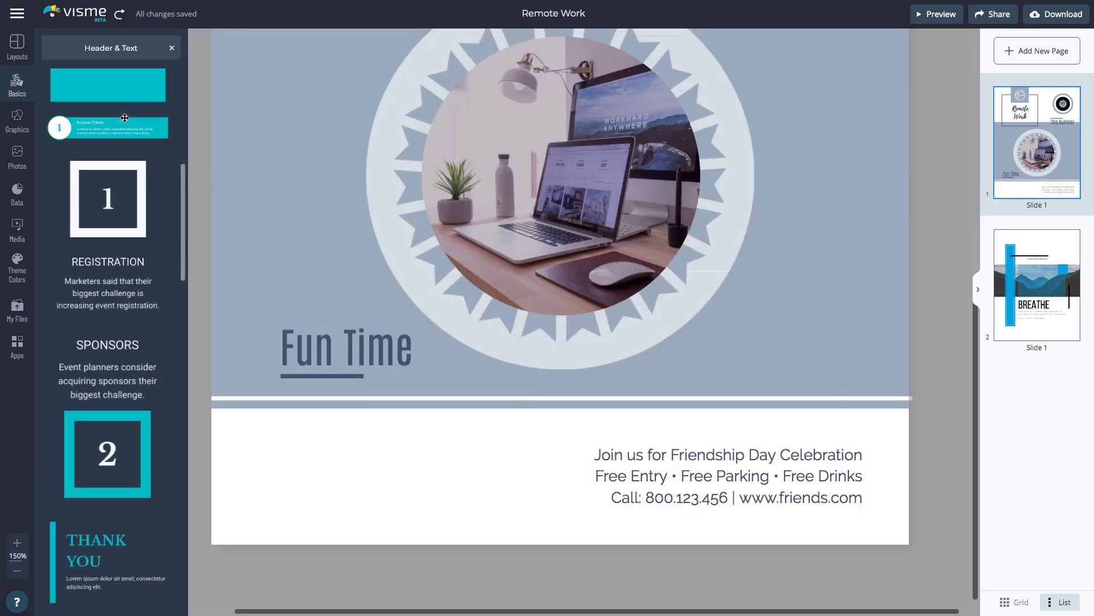
scroll(125, 118, "up", 6)
left_click(125, 47)
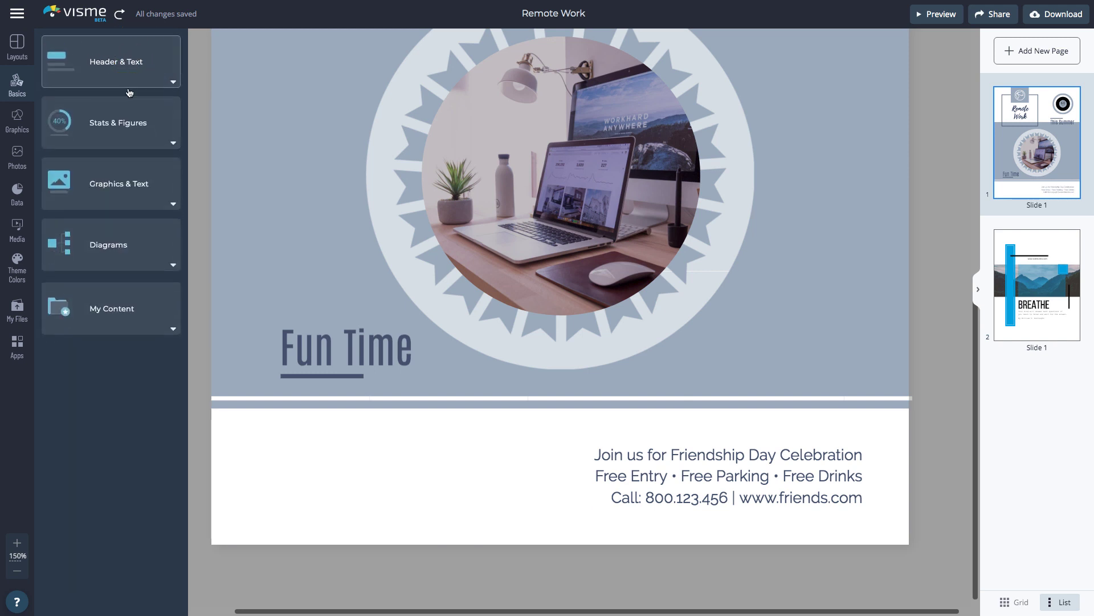
left_click(125, 119)
scroll(126, 119, "down", 12)
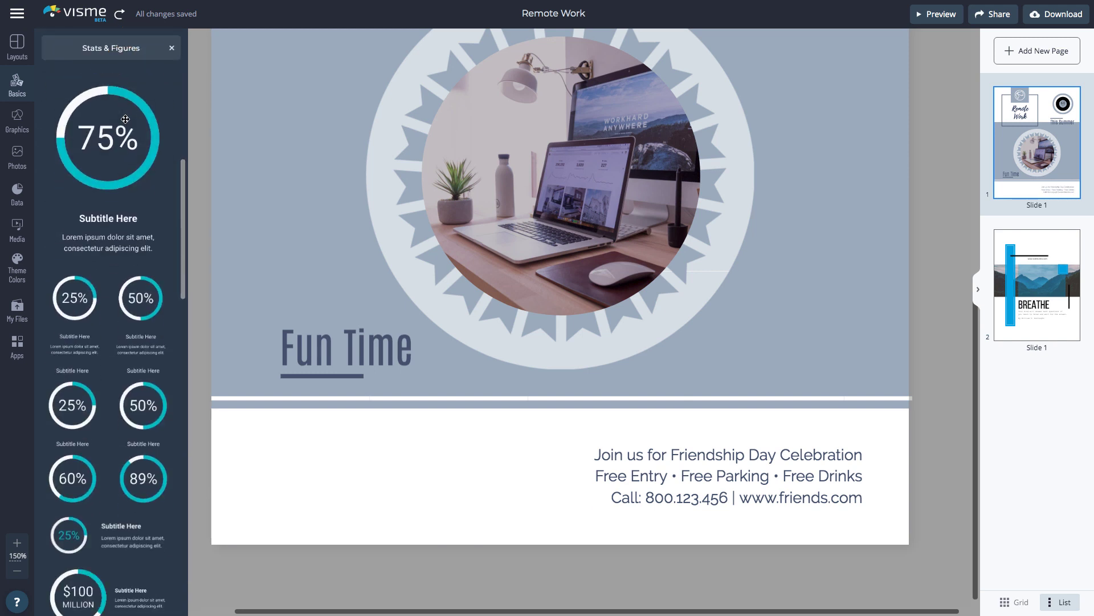
left_click(172, 48)
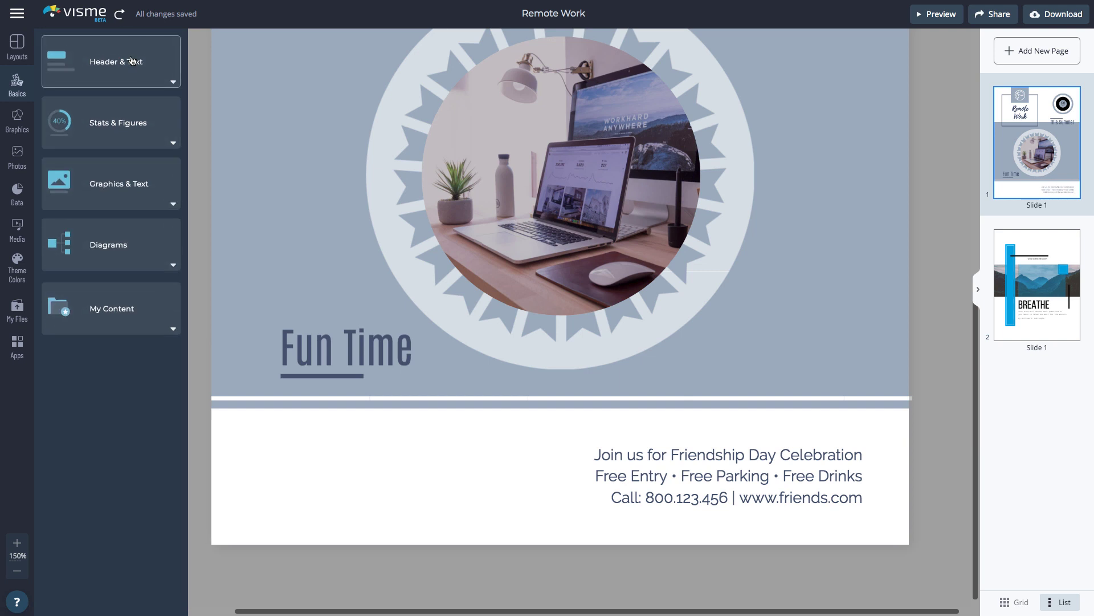
left_click(112, 174)
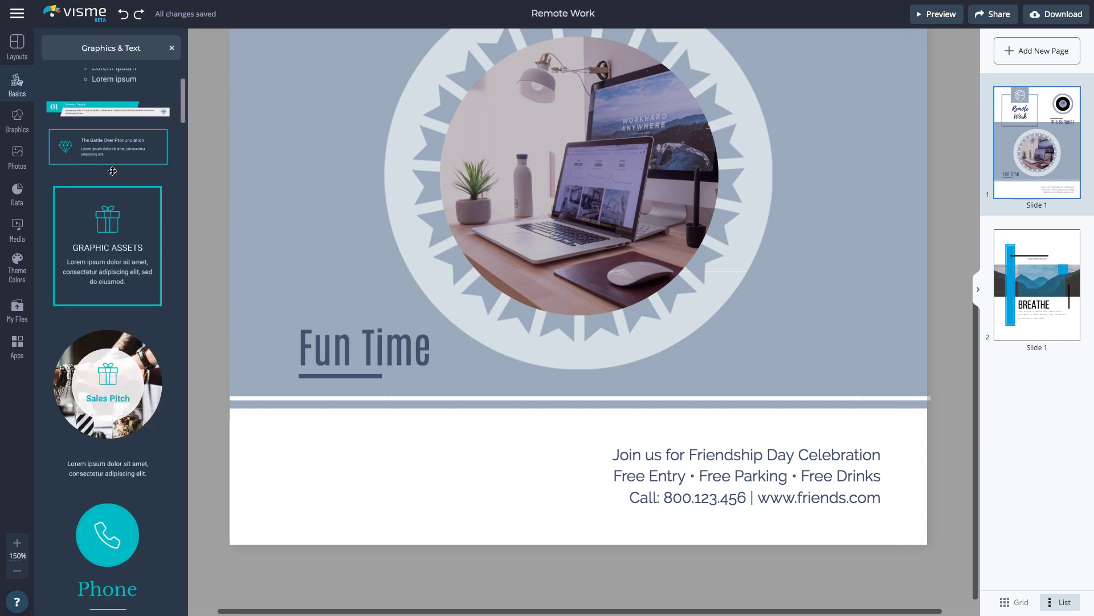
left_click_drag(114, 155, 348, 451)
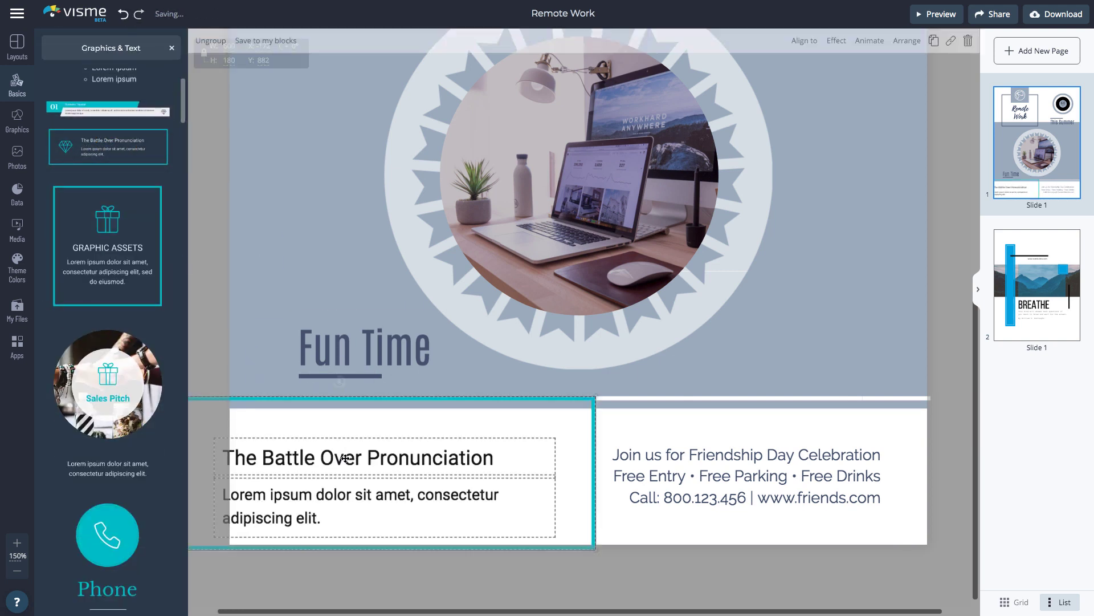
Shrink the content block to 350 by 105 and move it into the lower-left white band.
left_click_drag(595, 396, 470, 460)
left_click_drag(359, 463, 534, 437)
left_click(482, 565)
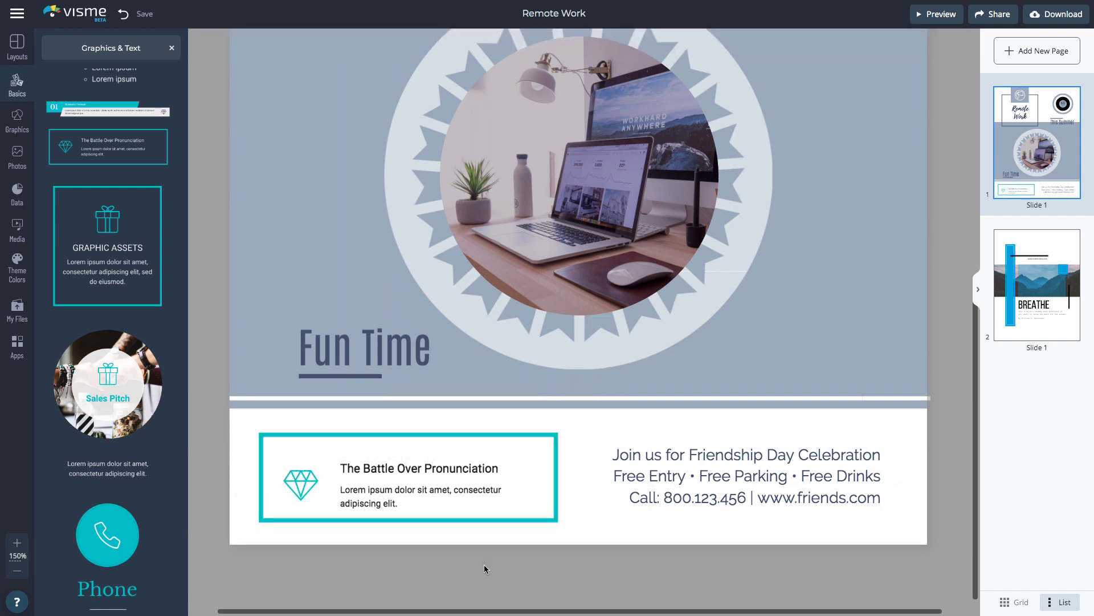
left_click(499, 520)
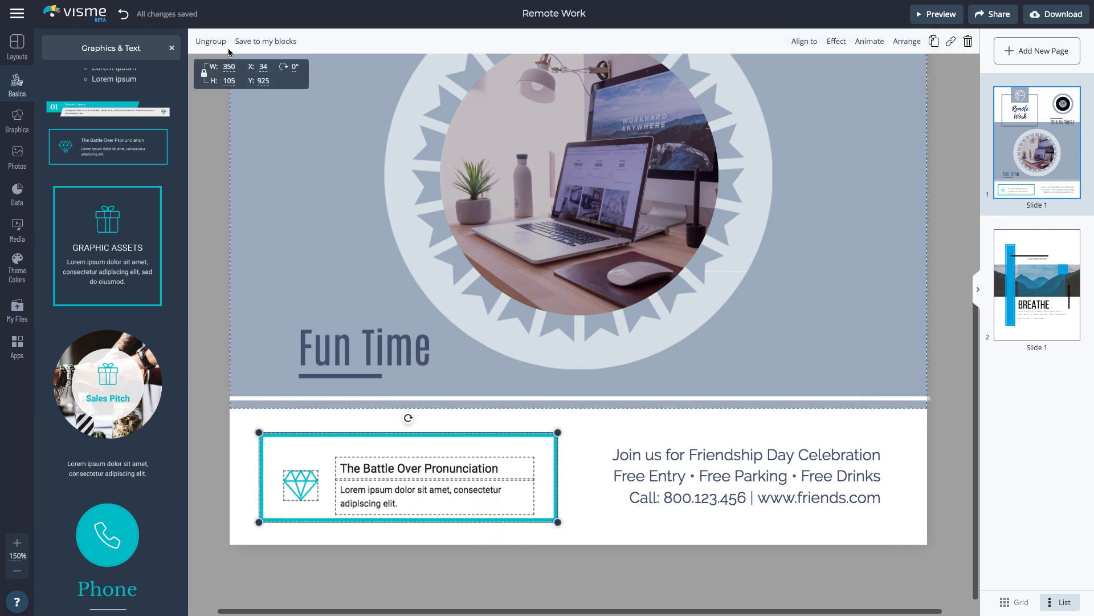
Give the content block a navy border, leaving the diamond icon's colour unchanged.
left_click(557, 456)
left_click(913, 41)
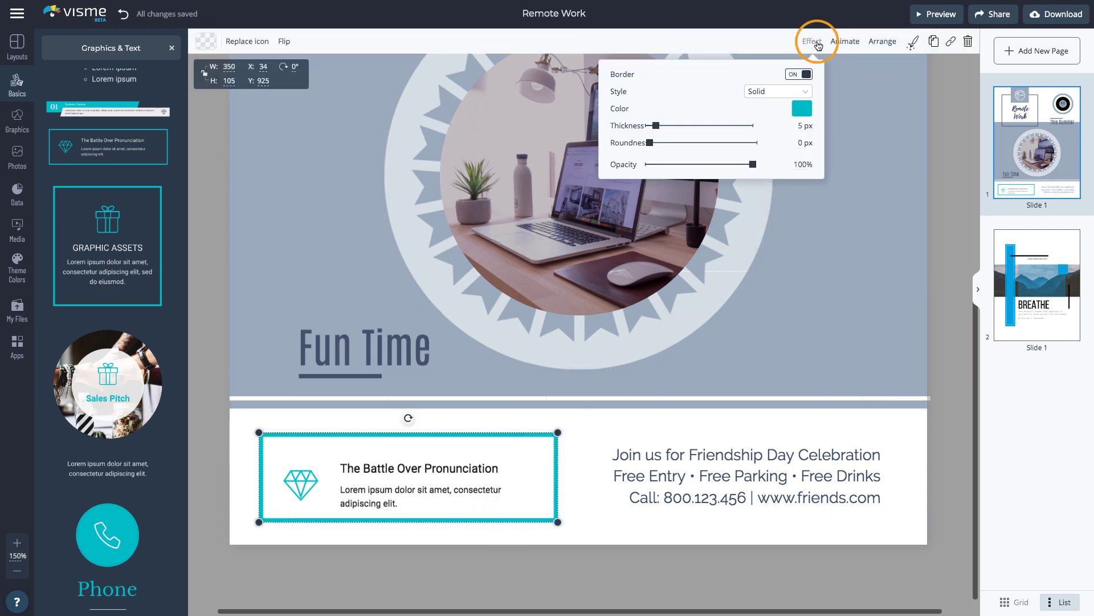
left_click(802, 108)
scroll(865, 236, "down", 1)
left_click(836, 251)
left_click(328, 530)
left_click(301, 485)
left_click(206, 41)
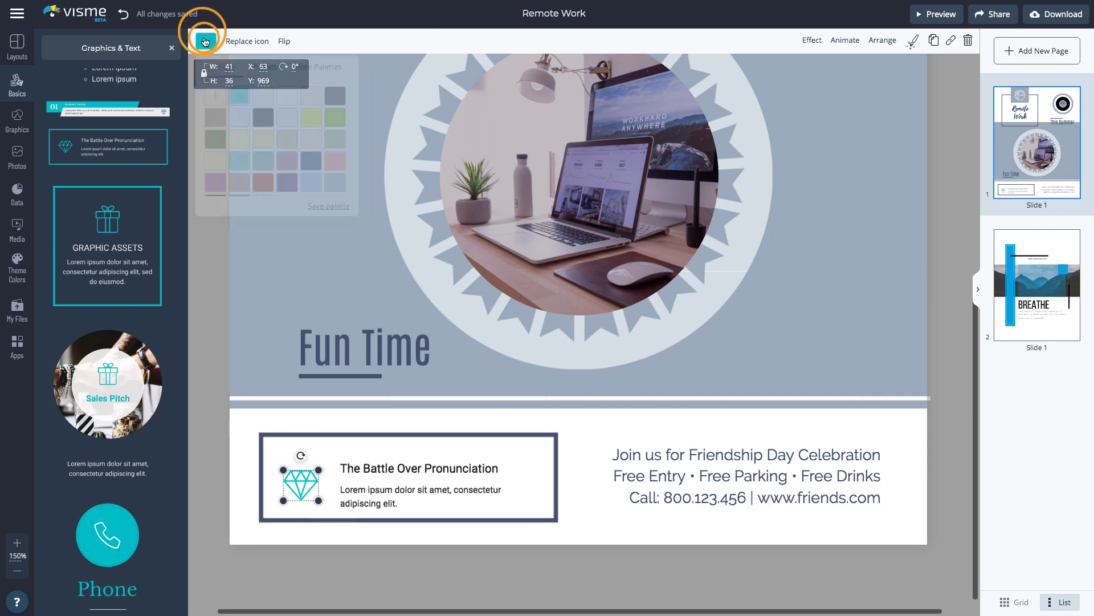
left_click(239, 184)
left_click(220, 246)
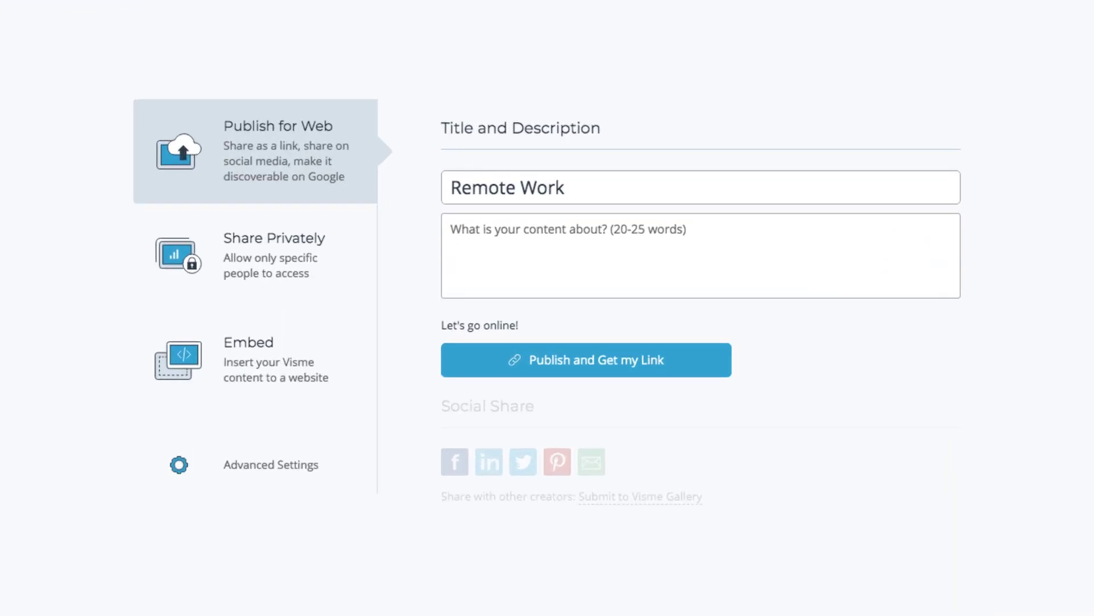
Check the Share Privately and Embed options, which require publishing for the web first.
left_click(291, 258)
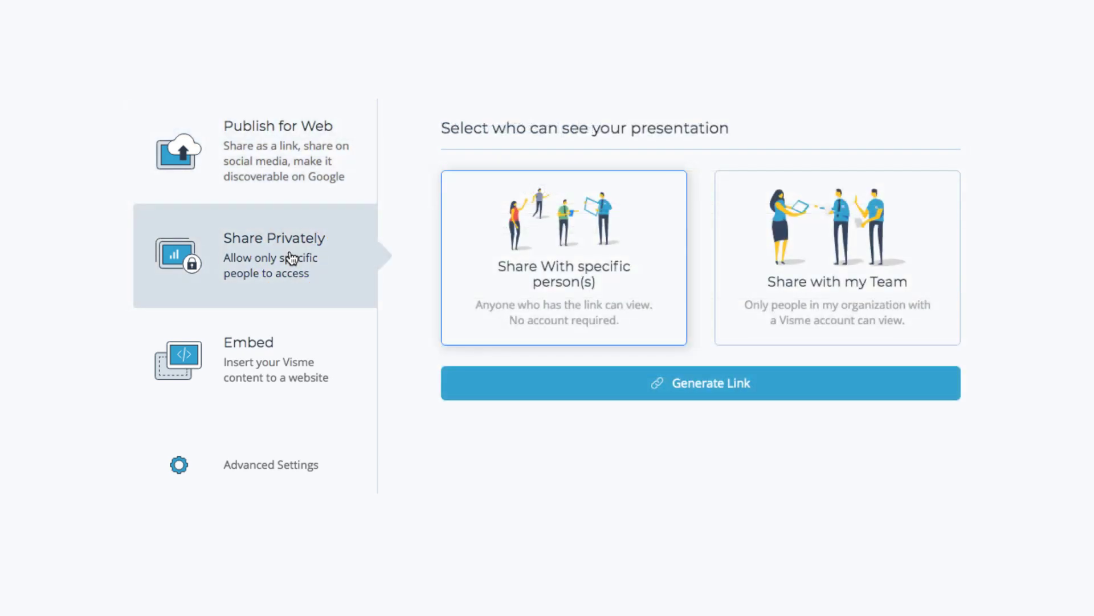
left_click(269, 386)
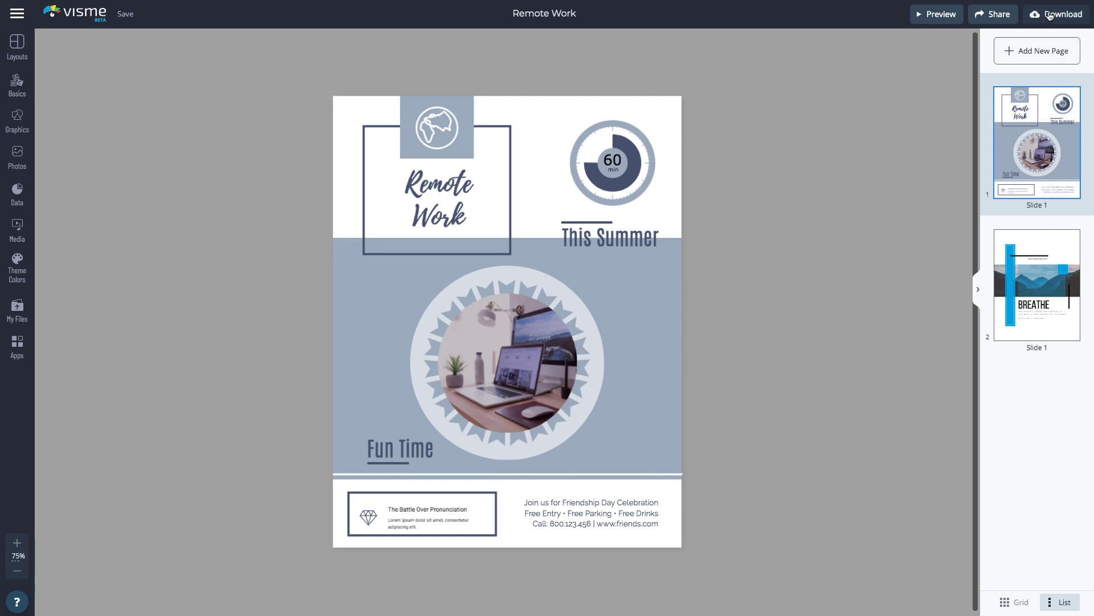
Choose PNG as the download format, with High Resolution toggled back off.
left_click(1057, 14)
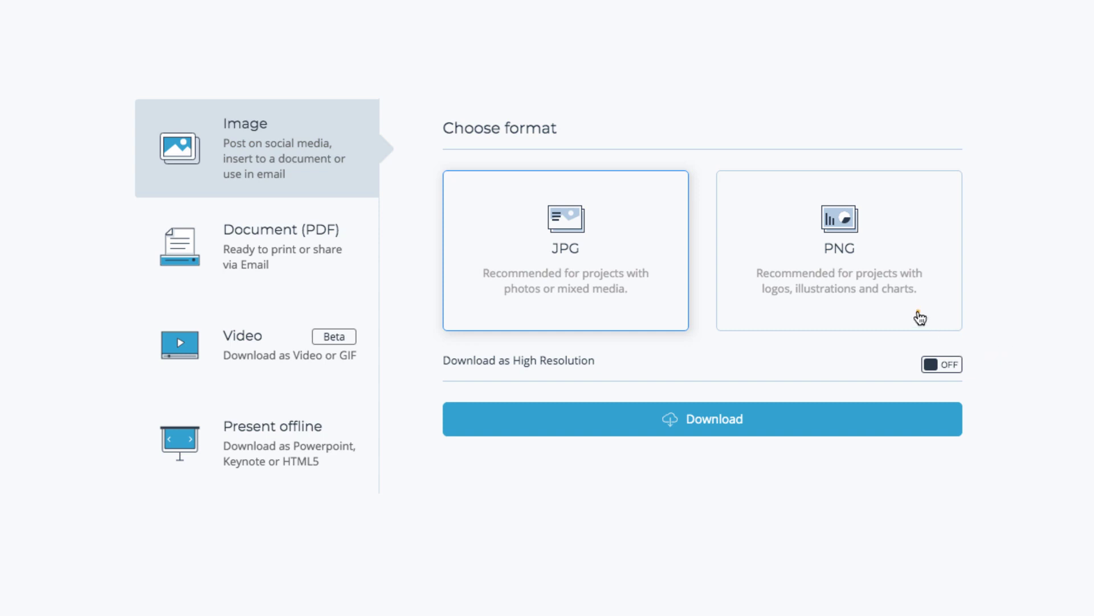
left_click(920, 317)
left_click(951, 367)
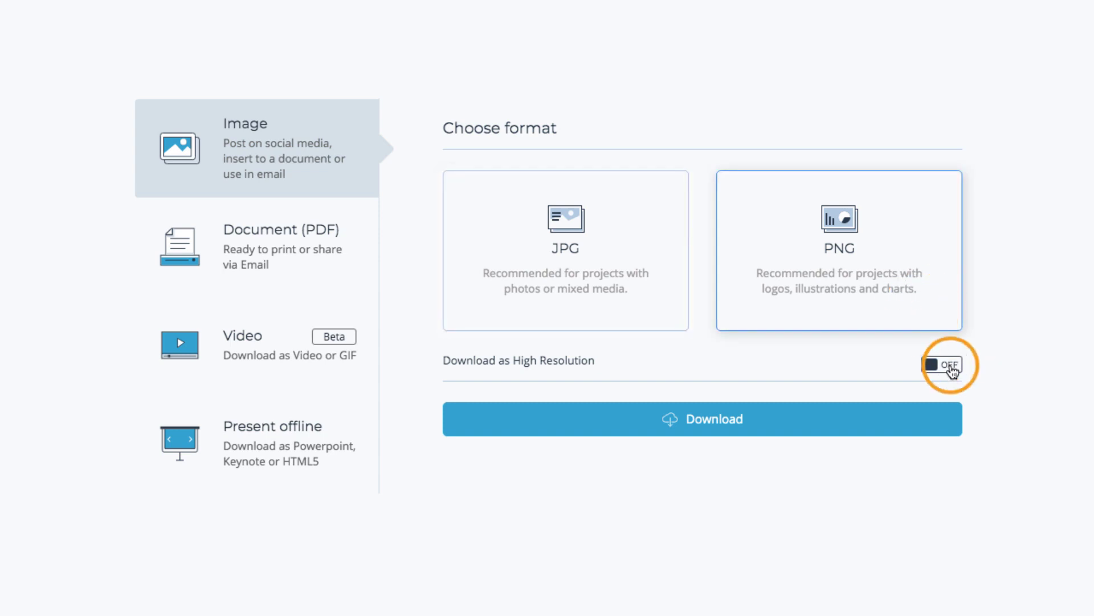
left_click(952, 368)
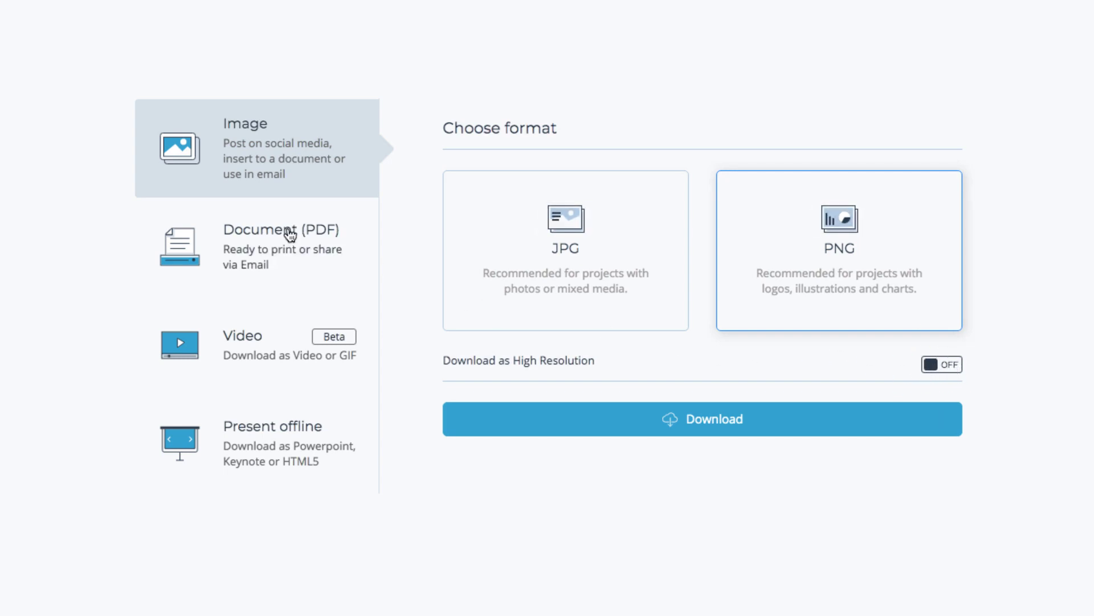
Select PDF with Bleed Marks under Document, then GIF under the Video formats.
left_click(290, 235)
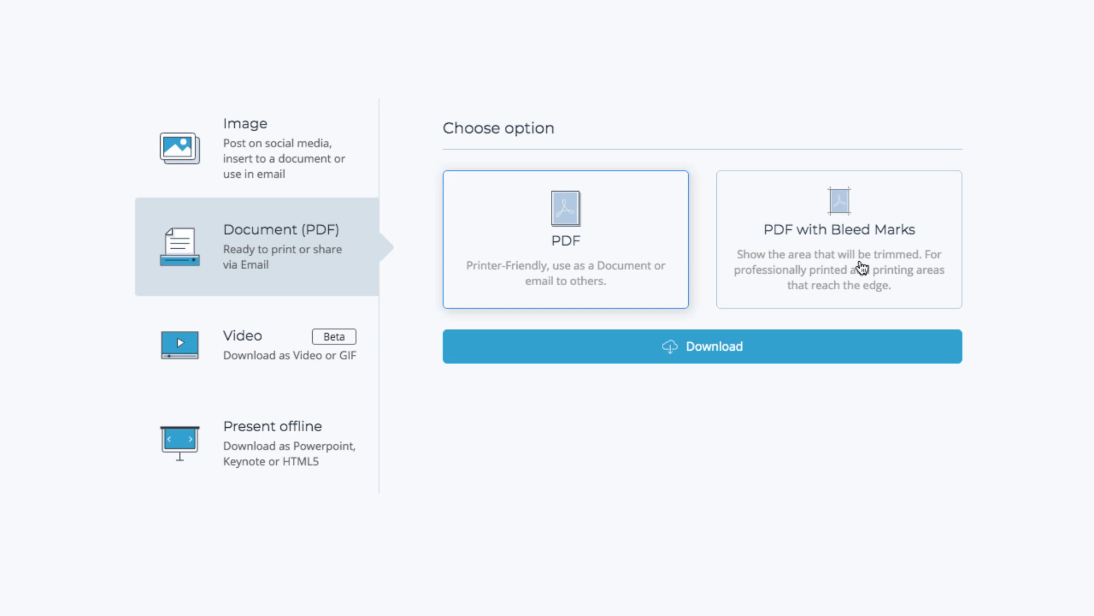
left_click(862, 267)
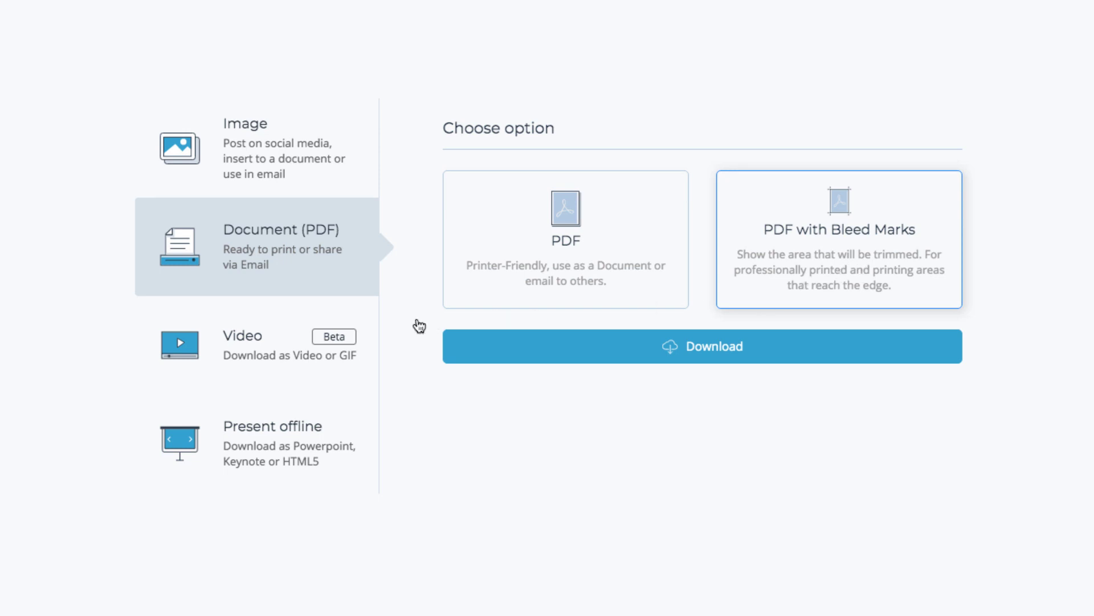
left_click(314, 349)
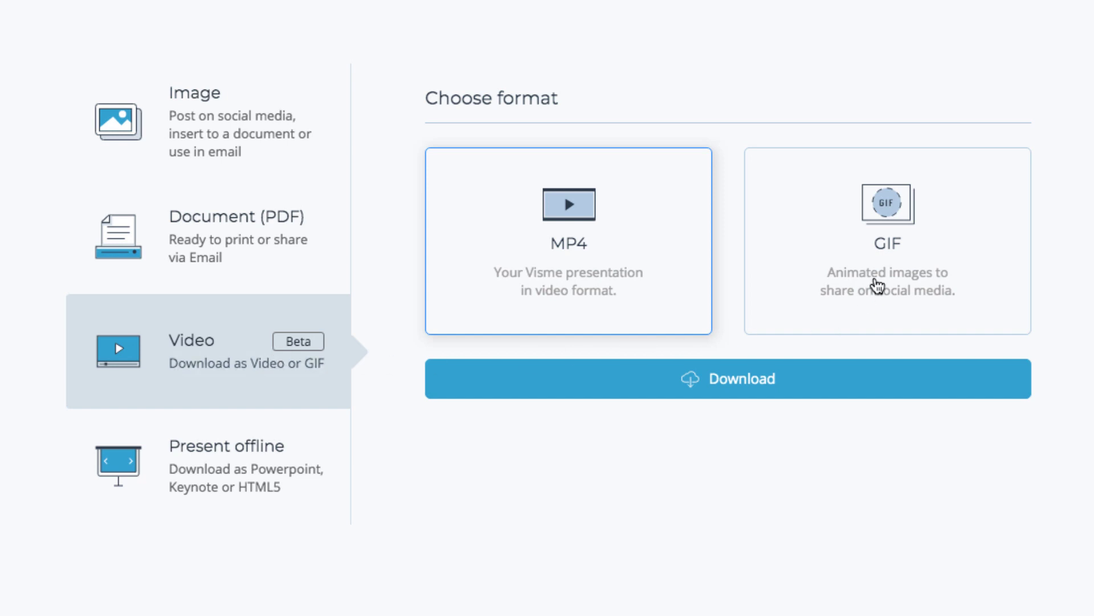
left_click(877, 289)
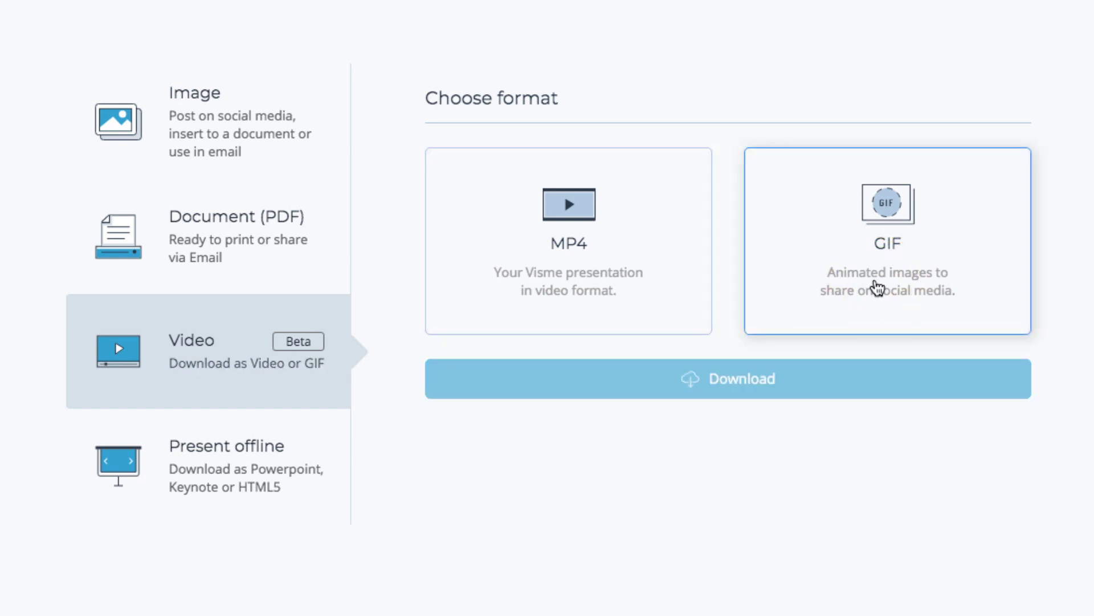